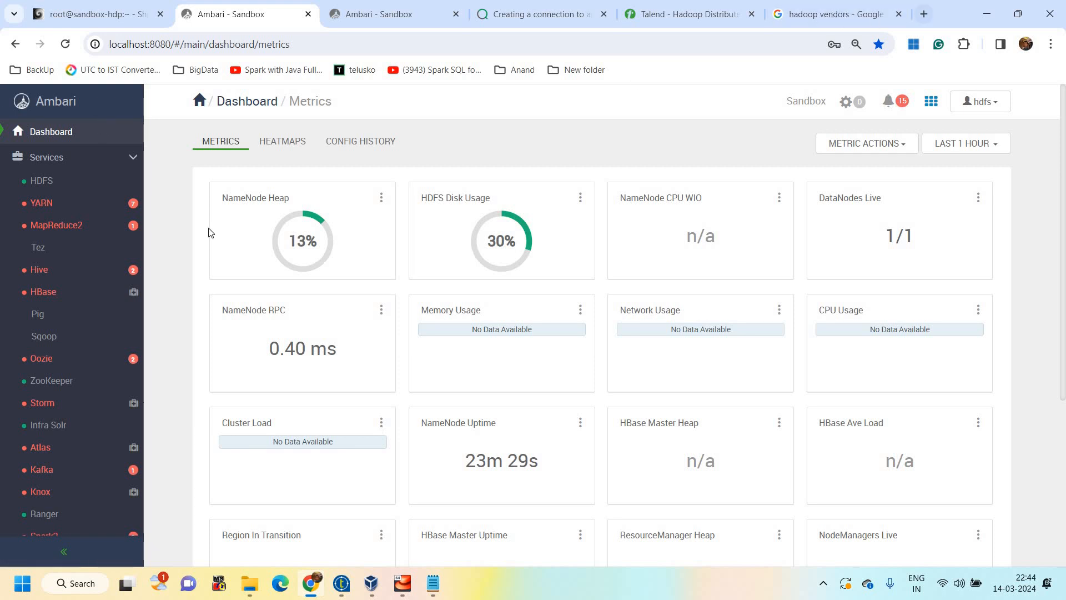
Review the Hortonworks and Cloudera entries in the Hadoop vendors search results and return to the Ambari dashboard
click(835, 14)
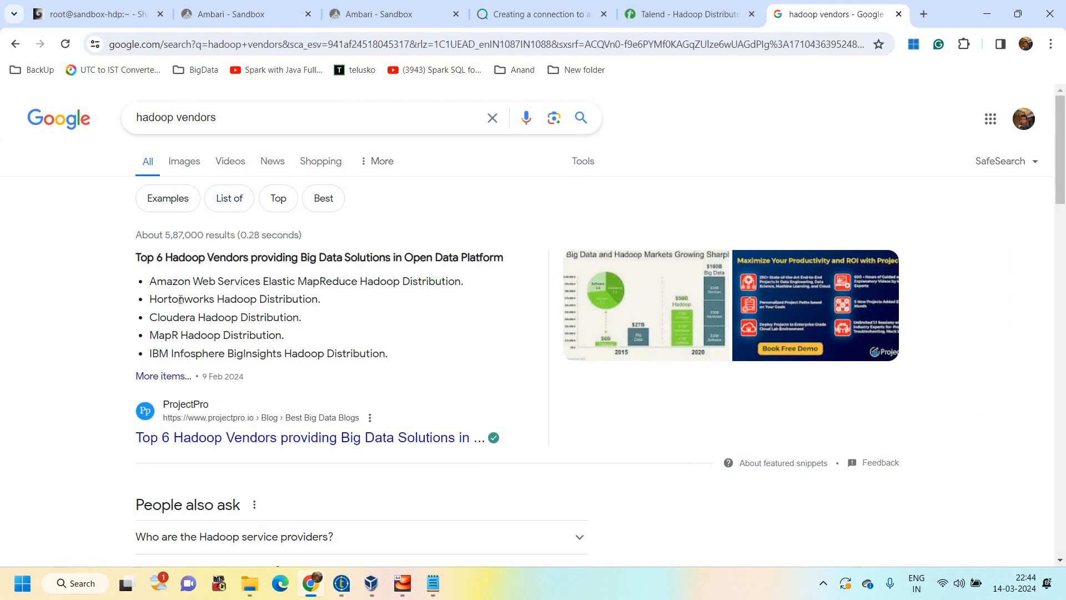
drag(181, 300, 239, 319)
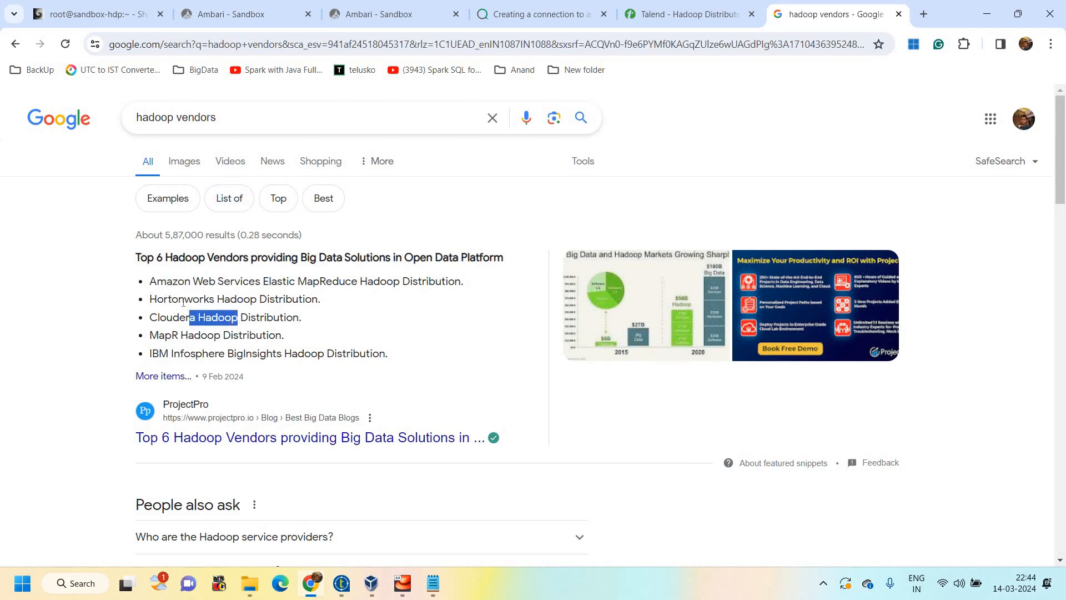
drag(149, 299, 318, 300)
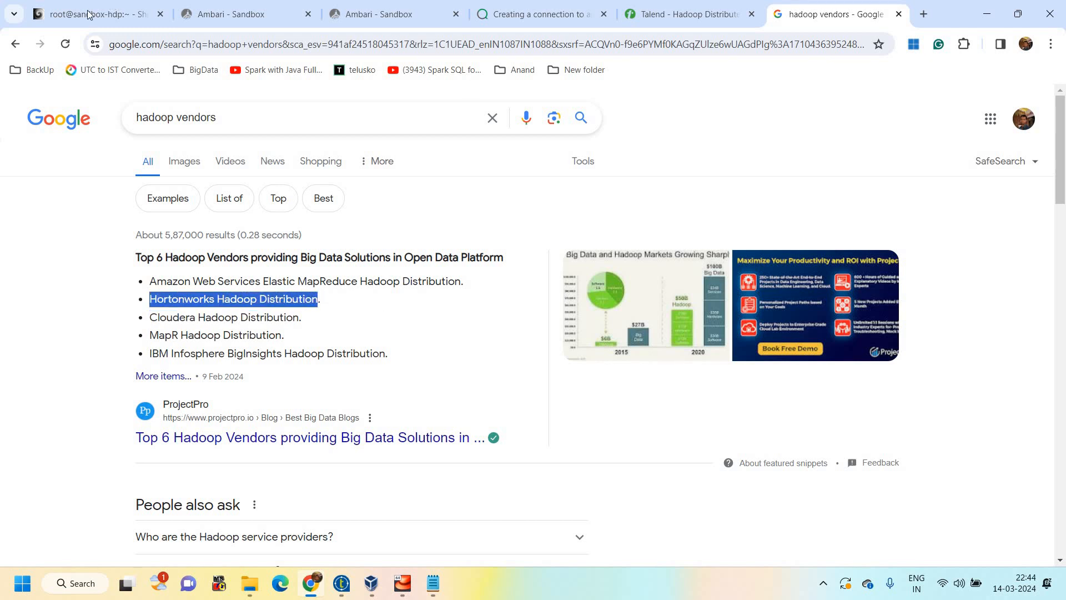
click(89, 16)
click(297, 6)
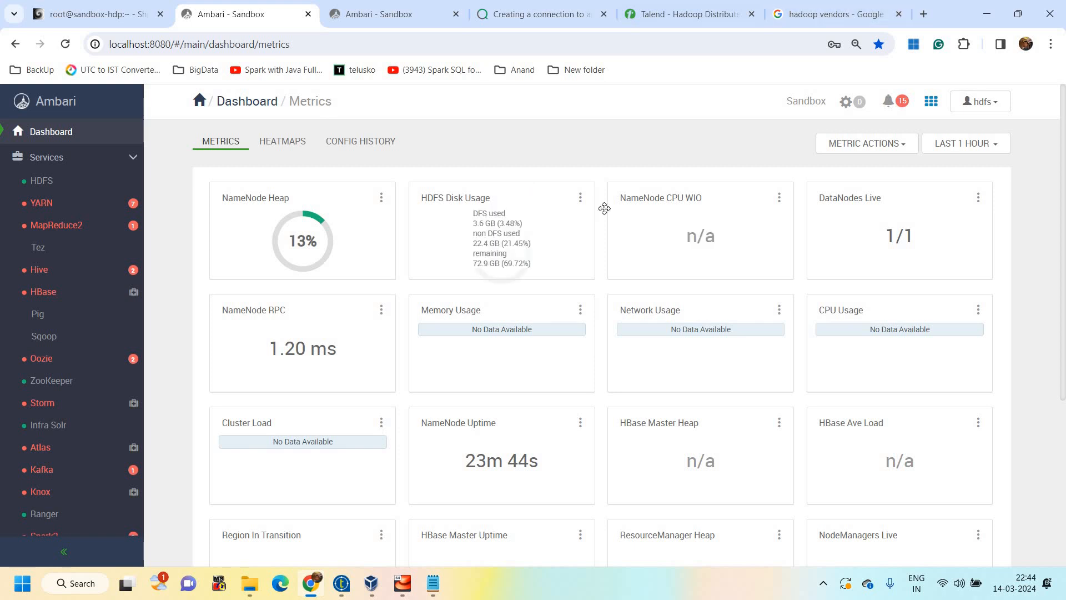
Switch to Talend Open Studio, save the HDFSConnectionTest job and close it
click(342, 584)
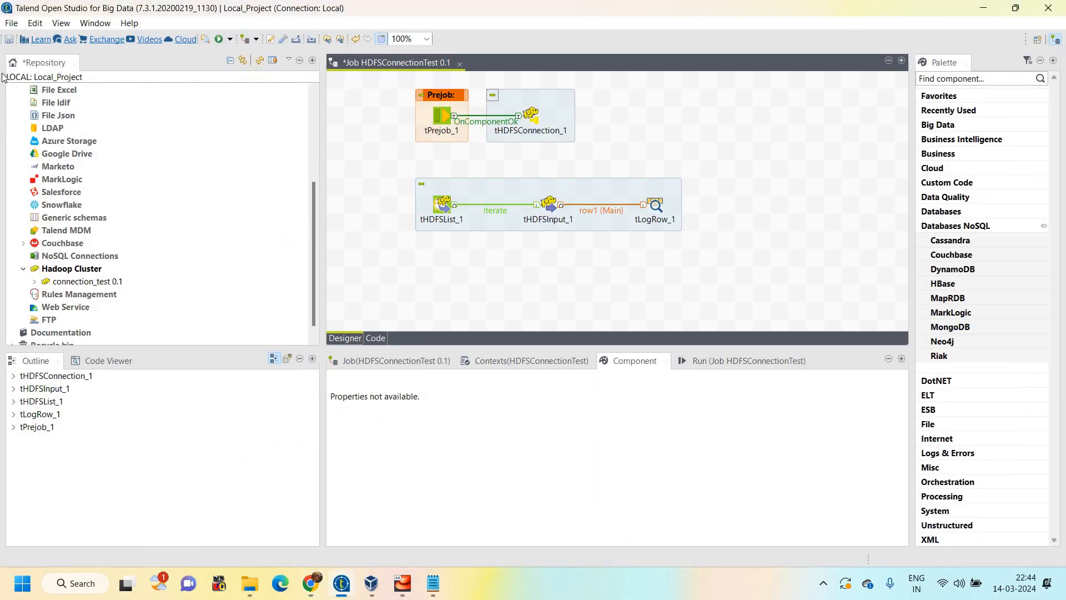
click(15, 35)
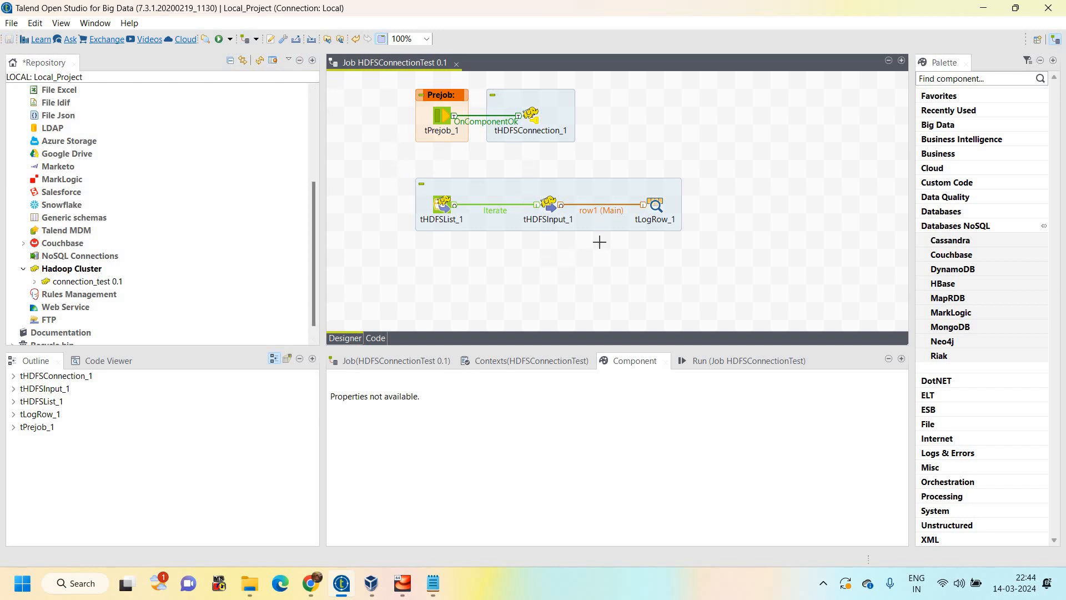
drag(390, 155, 651, 258)
drag(325, 154, 720, 253)
click(455, 63)
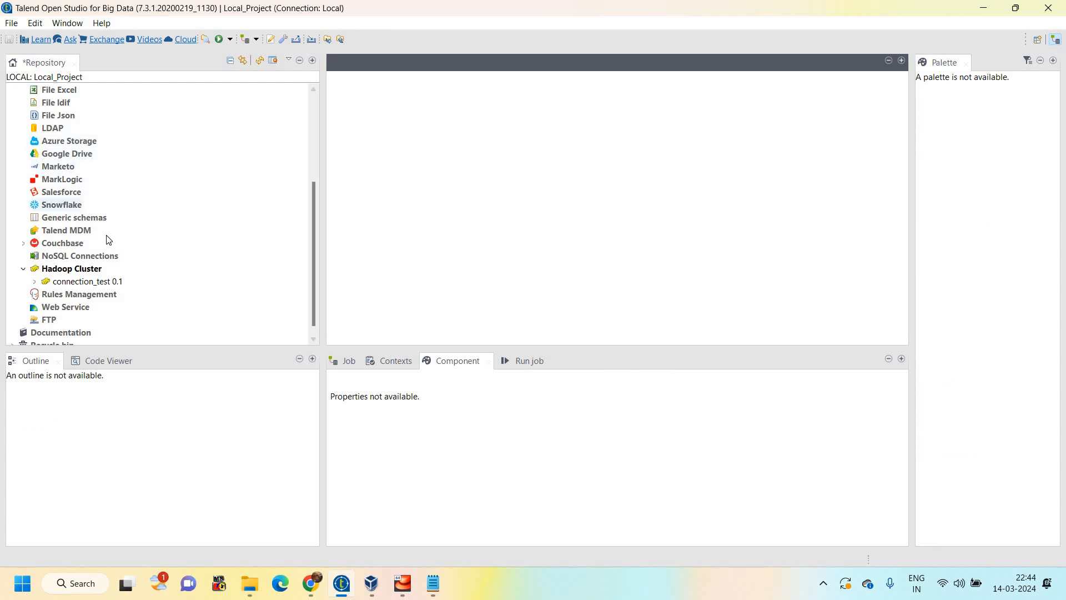
Start a new Hadoop cluster connection in the repository metadata, name it test1 and proceed to the configuration import
scroll(238, 86, up, 4)
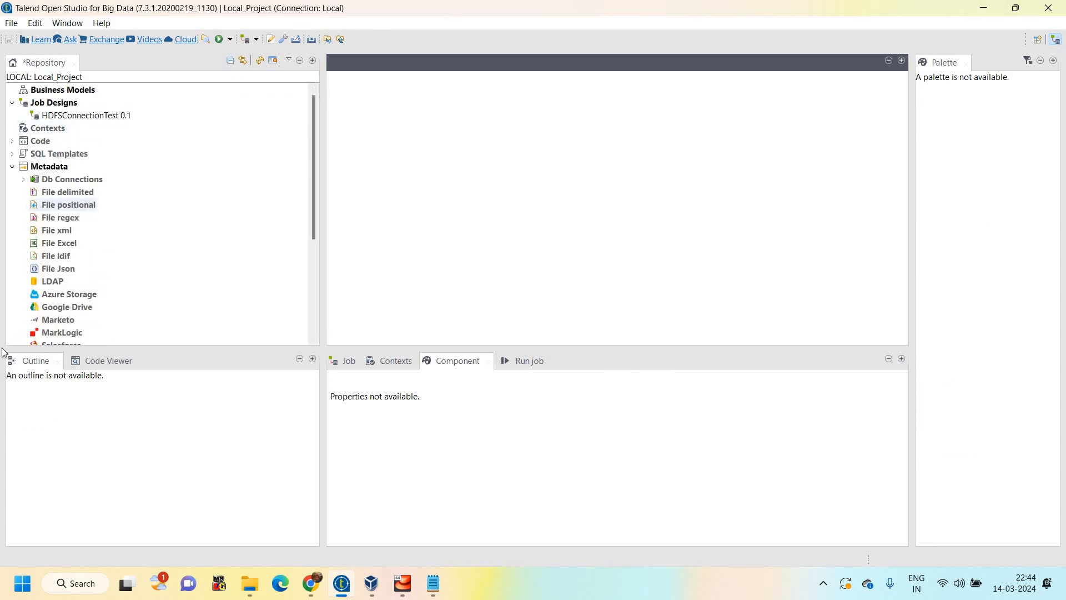
double_click(13, 167)
scroll(58, 247, down, 3)
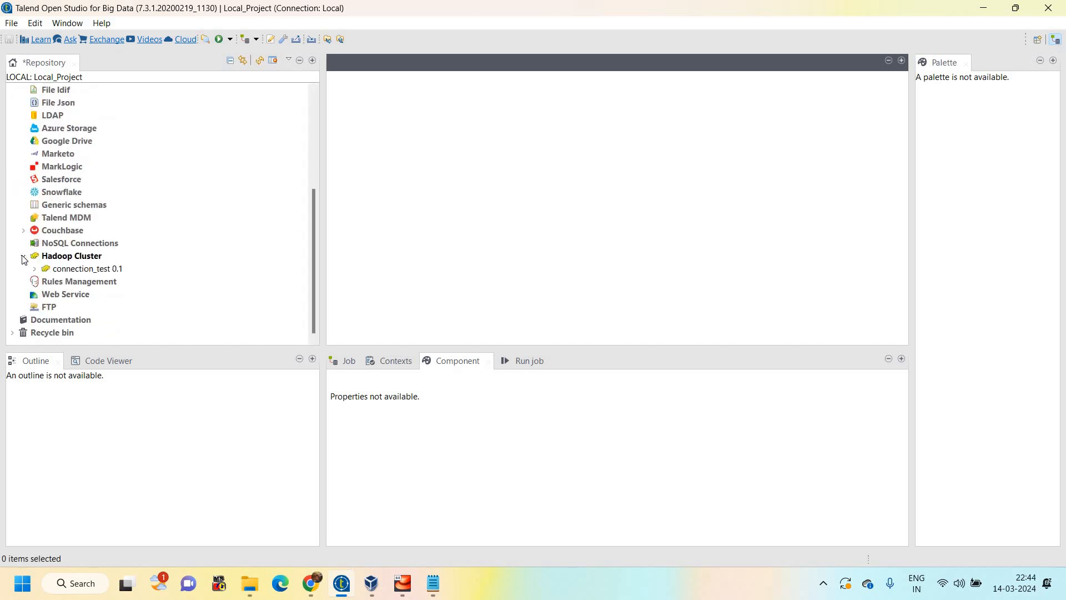
double_click(67, 255)
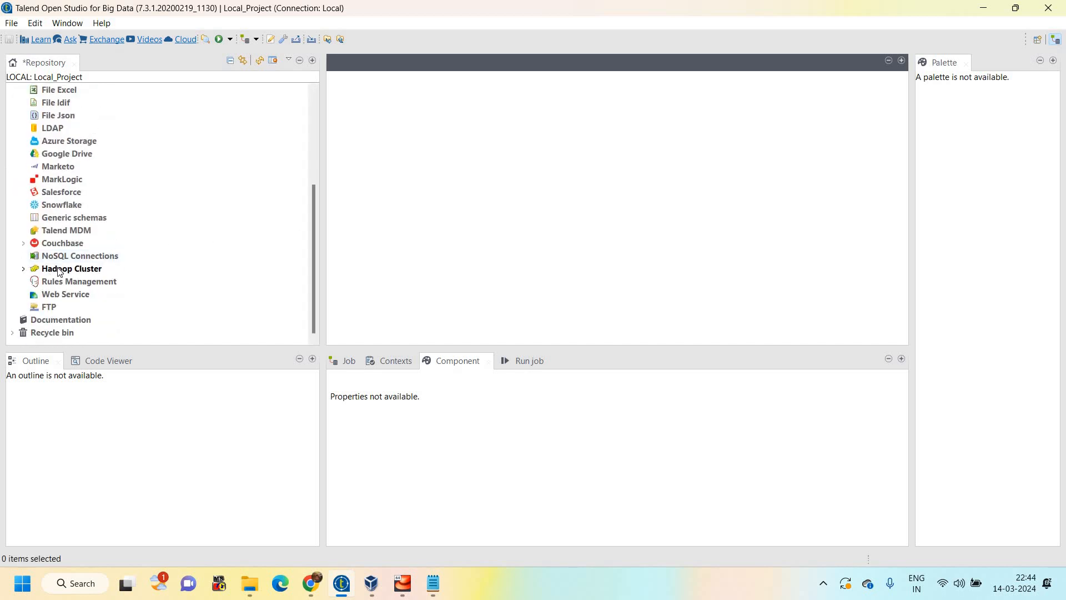
right_click(60, 269)
click(105, 277)
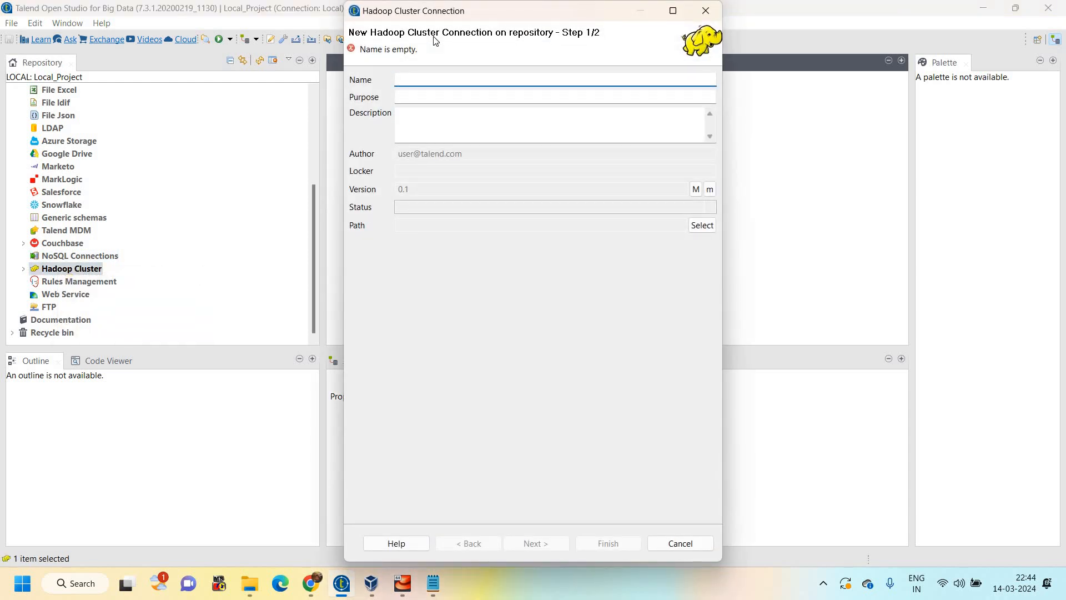
text(test)
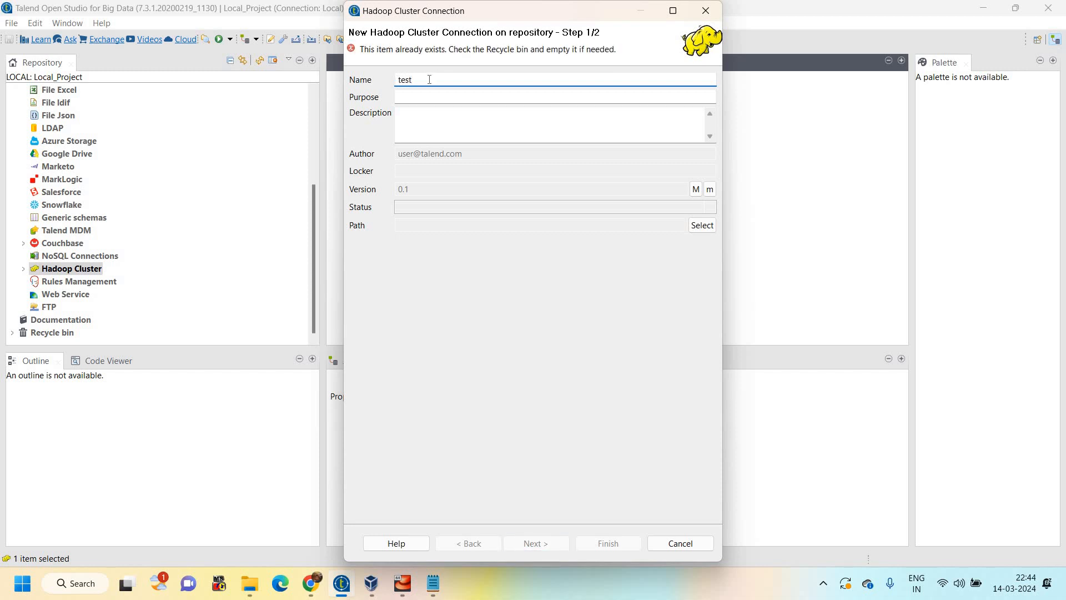
text(1)
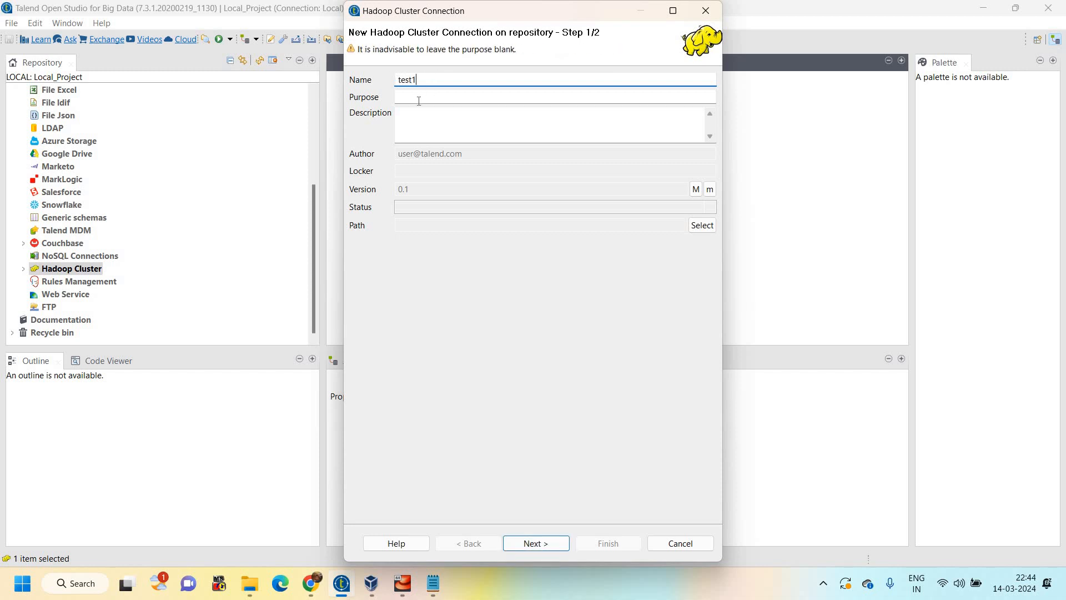
key(Tab)
key(Tab)
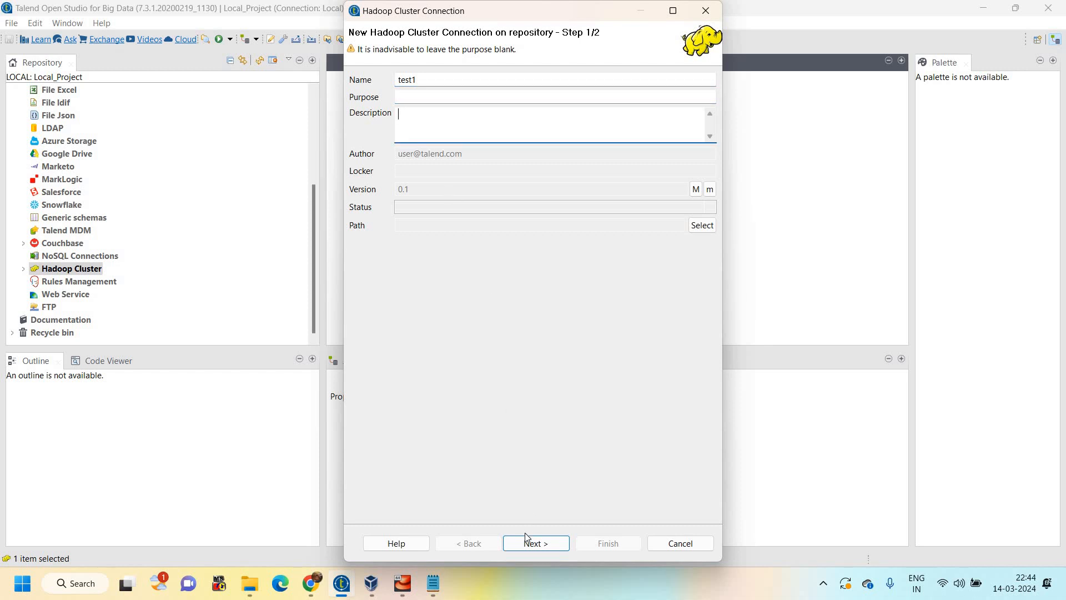
click(527, 543)
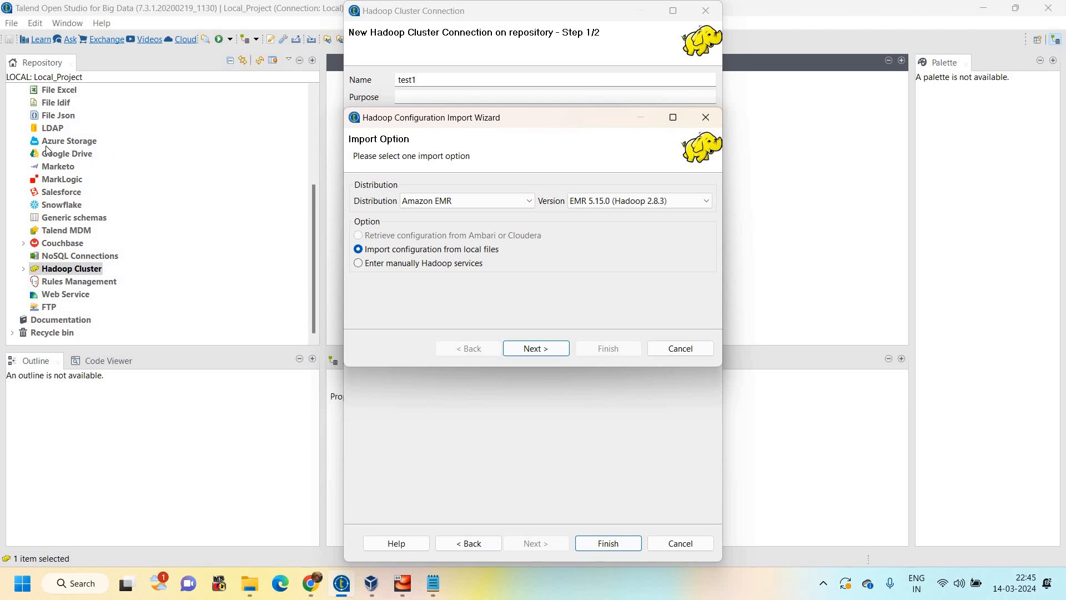
Choose the HortonWorks distribution, version Hortonworks Data Platform V3.1.4.12-1, with configuration retrieved from Ambari or Cloudera
click(427, 203)
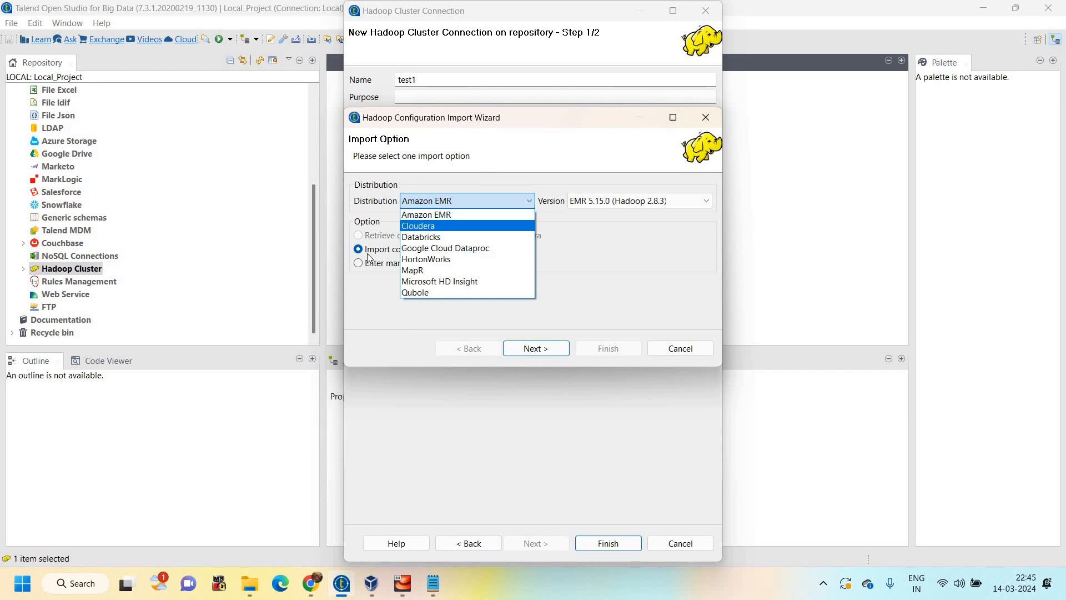
click(591, 201)
click(590, 202)
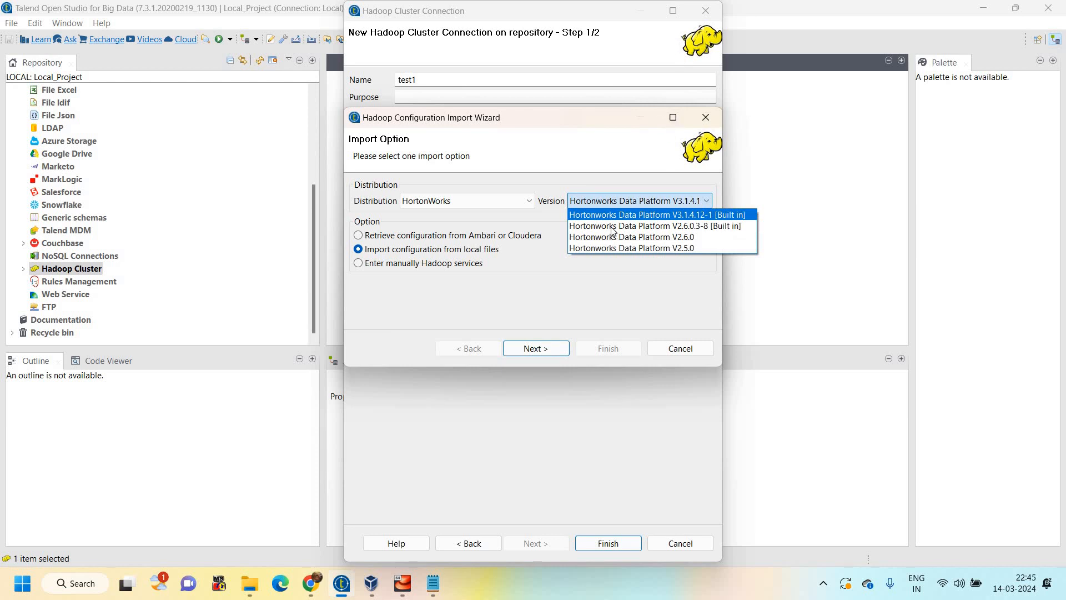
click(609, 204)
click(609, 206)
click(398, 255)
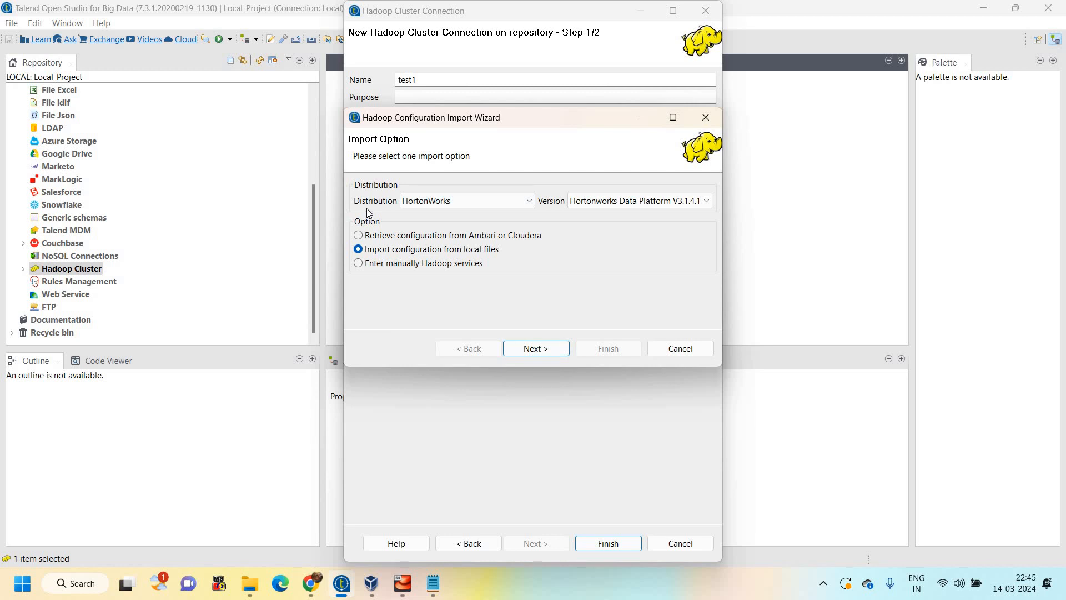
click(359, 235)
Switch to Notepad, examine the hosts file entry mapping 127.0.0.1 to sandbox-hdp.hortonworks.com, and return to Talend
click(433, 585)
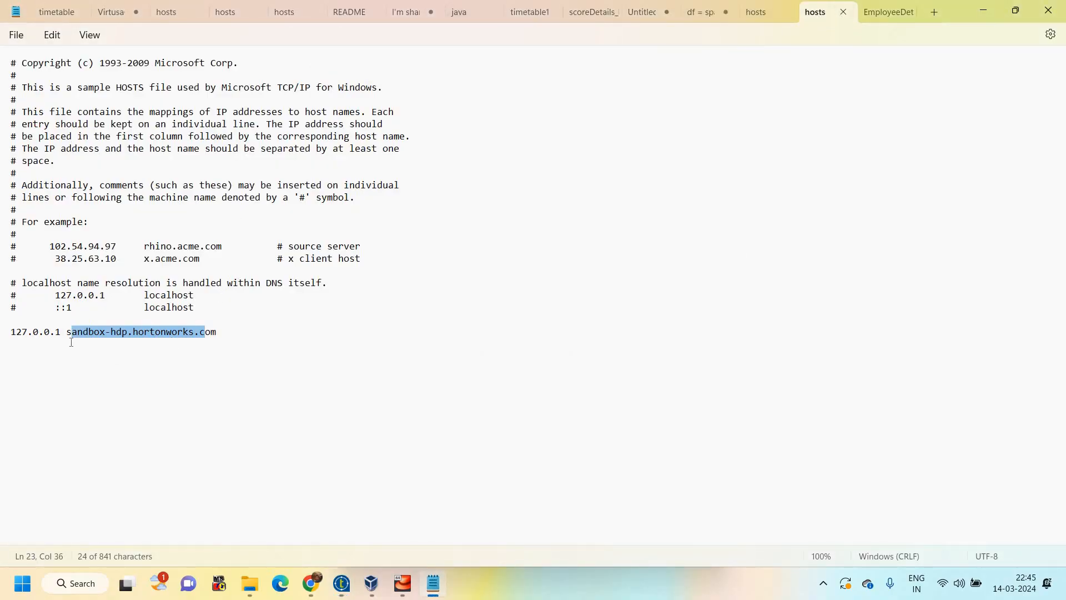
click(173, 336)
double_click(227, 336)
drag(216, 333, 9, 334)
click(347, 590)
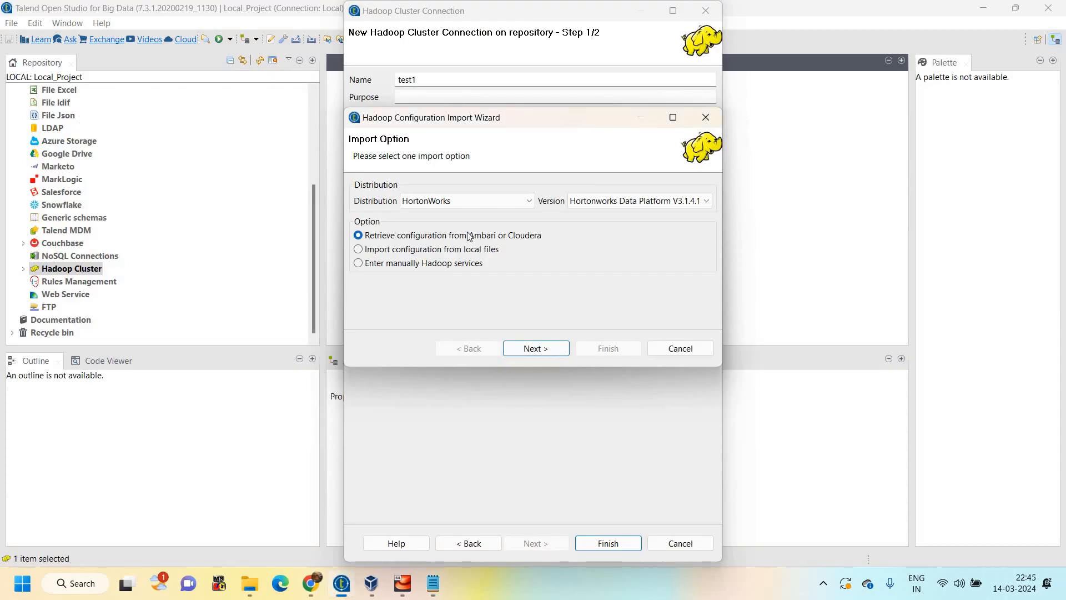
Go through the other import options, reselect retrieving from Ambari or Cloudera, and continue to the maximized Ambari credentials page
click(427, 256)
click(367, 268)
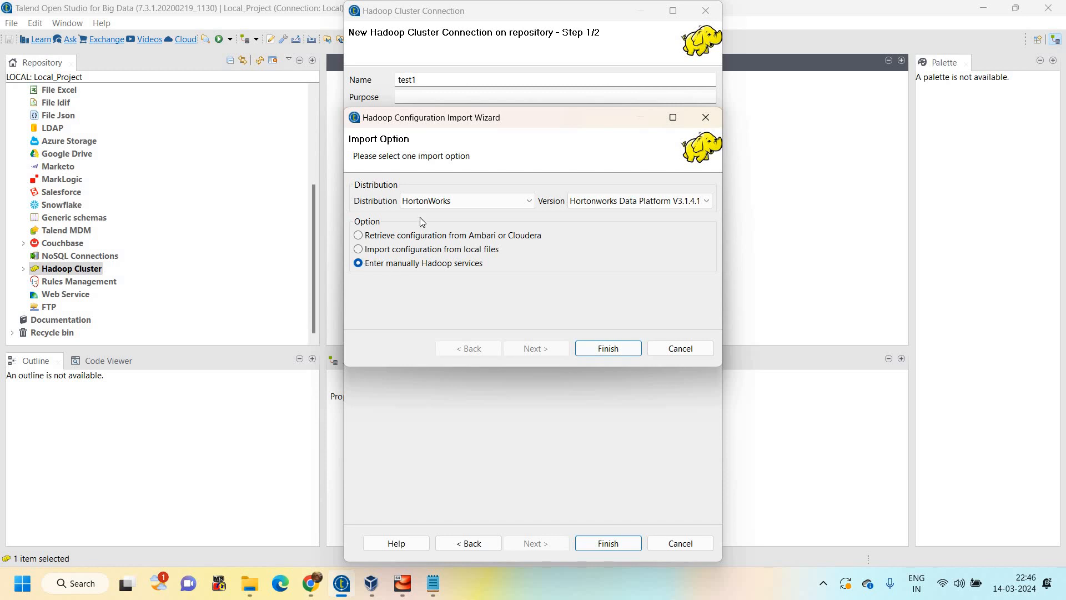
click(401, 240)
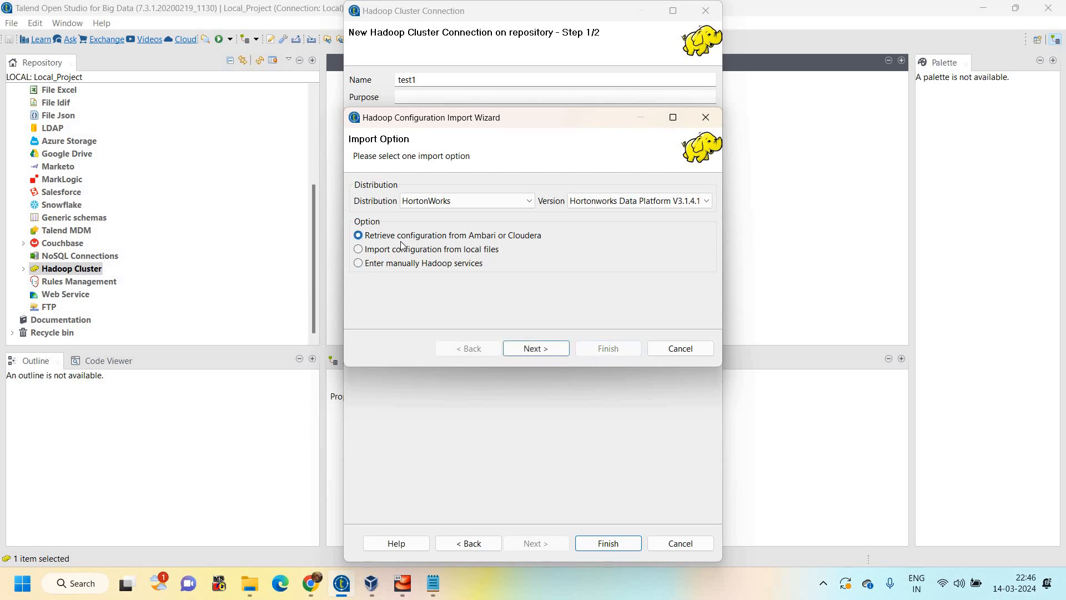
click(529, 348)
click(673, 116)
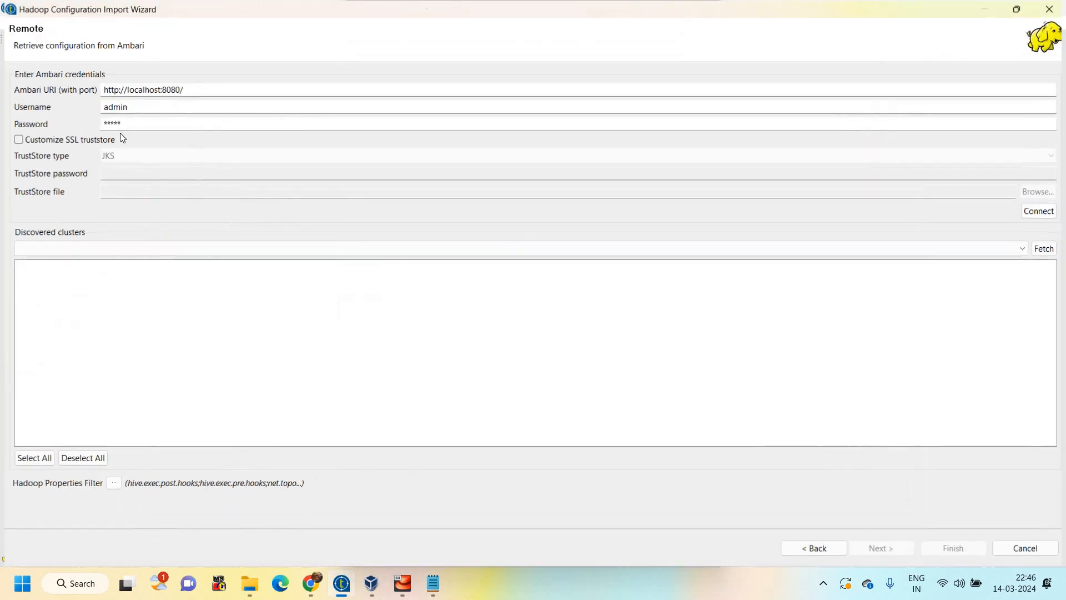
Connect to Ambari with the prefilled credentials, fetch the services of the Sandbox cluster and finish the configuration import
drag(140, 105, 19, 105)
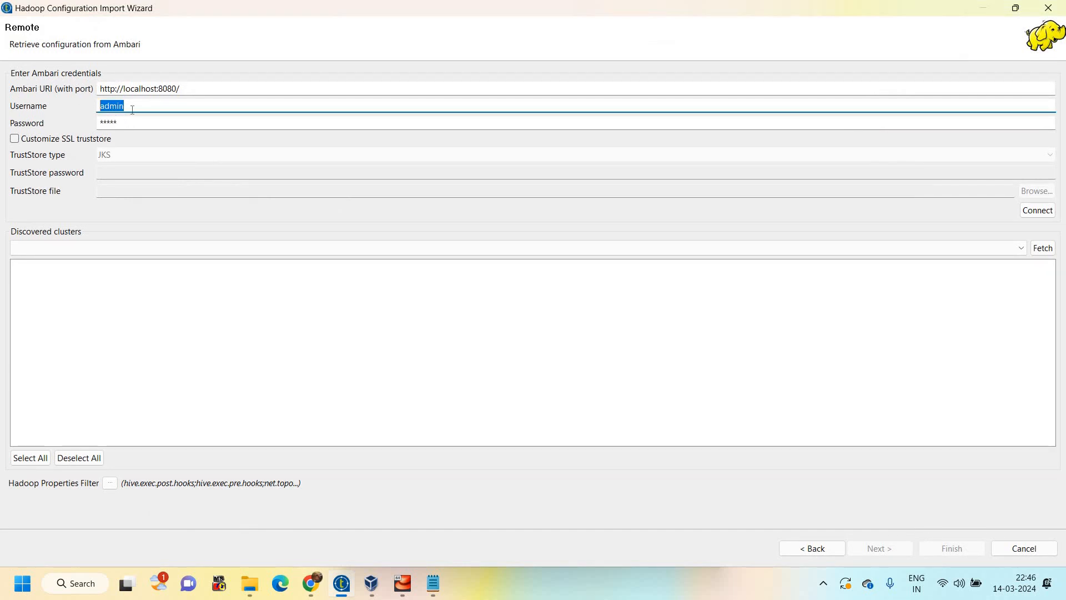
key(Tab)
key(shift+Tab)
click(1034, 211)
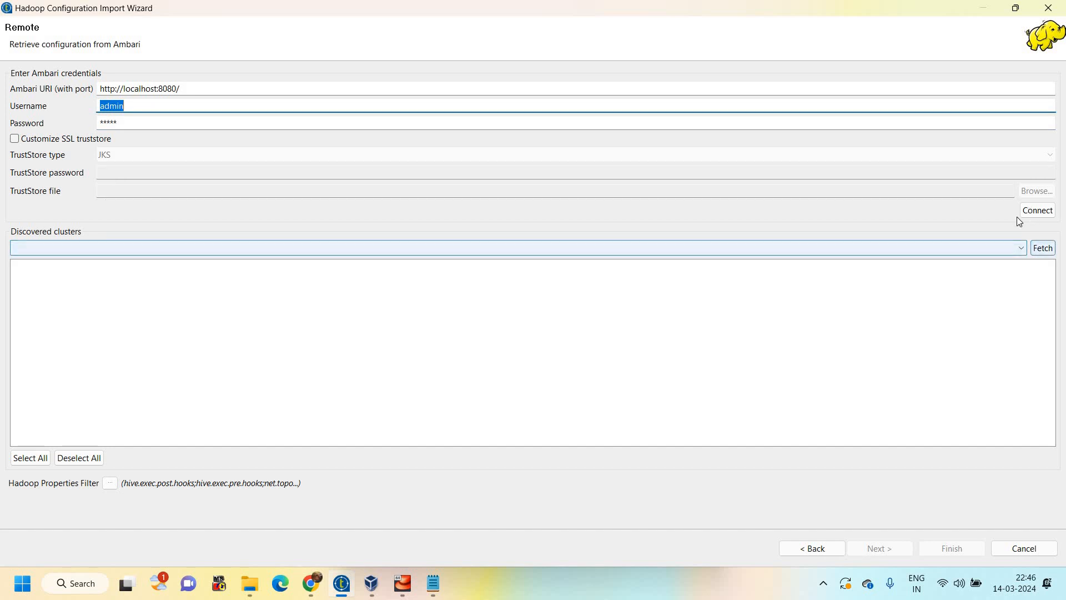
click(1034, 211)
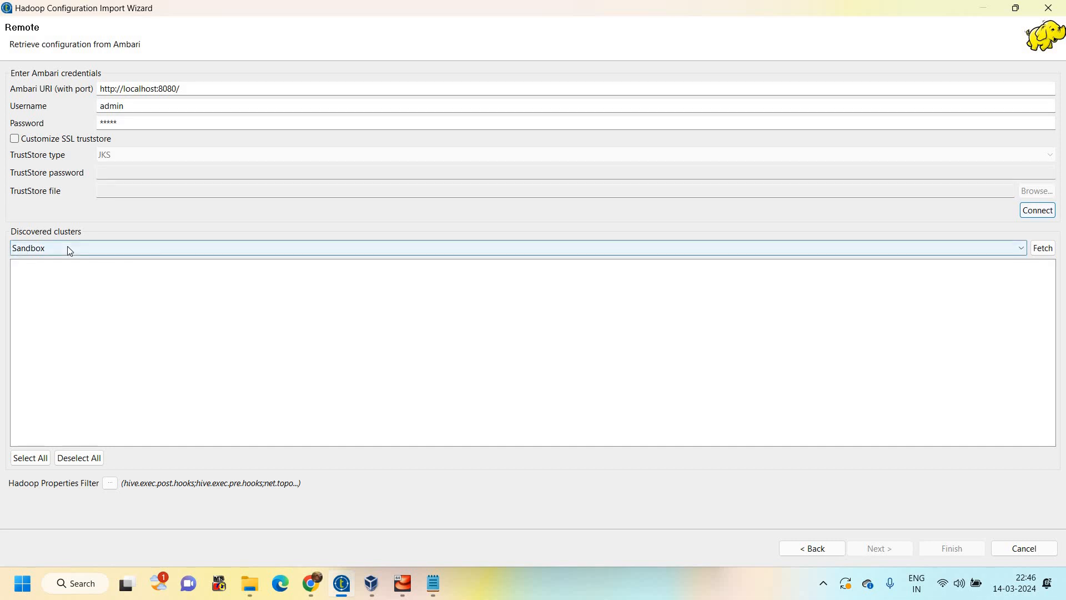
click(1045, 250)
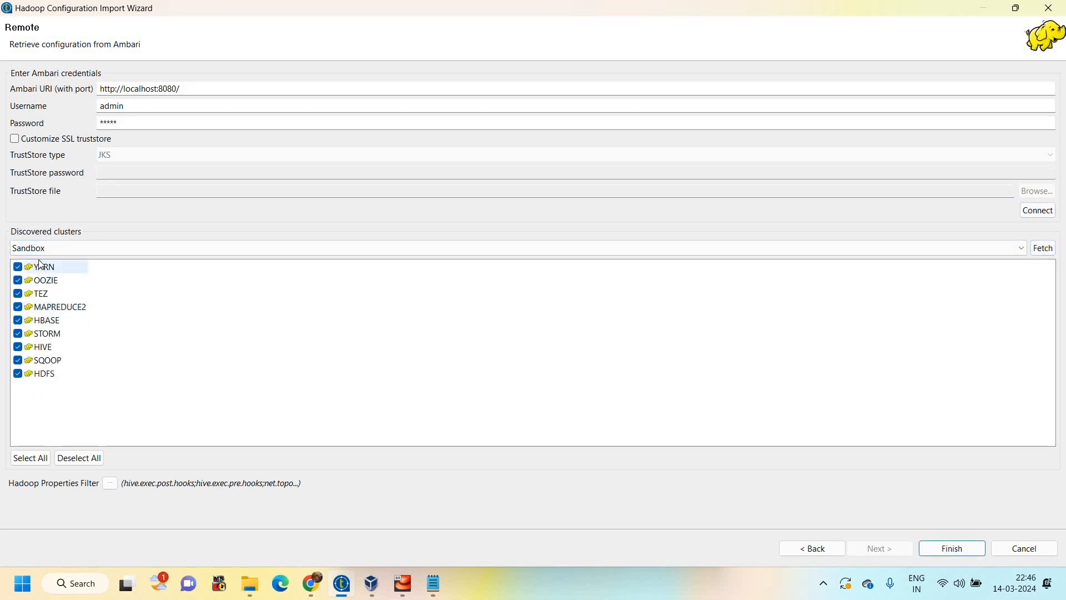
click(941, 551)
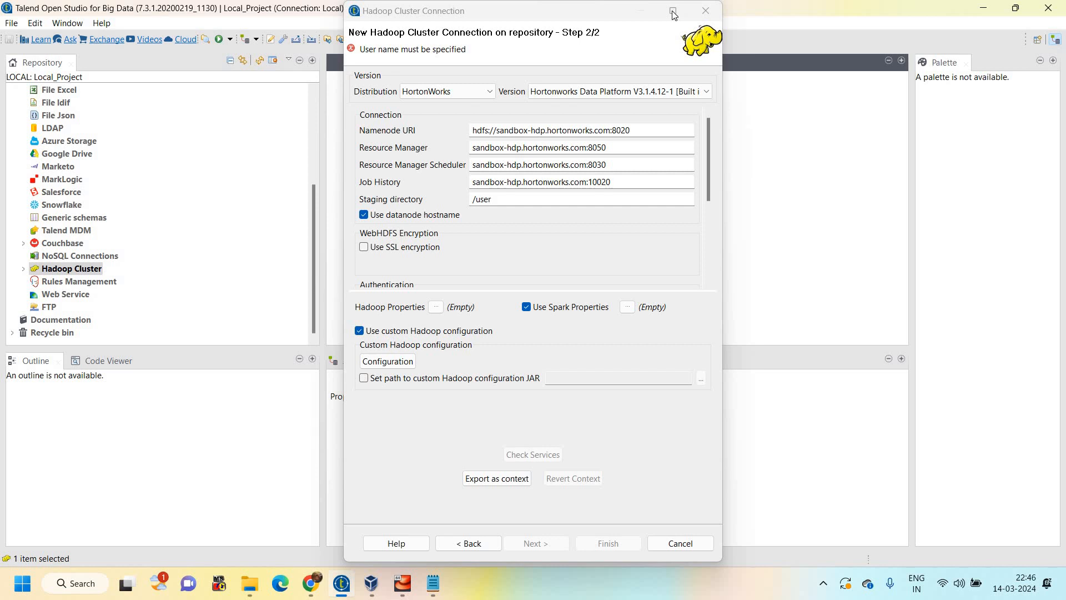
Maximize the connection settings and set the authentication user name to hdfs
click(673, 10)
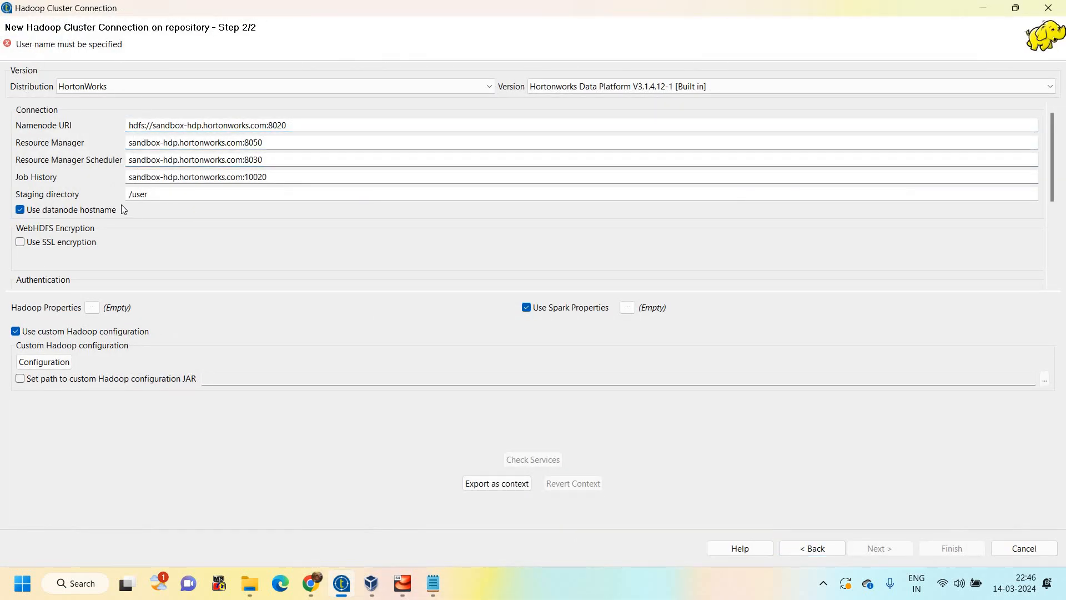
scroll(58, 238, down, 2)
click(73, 245)
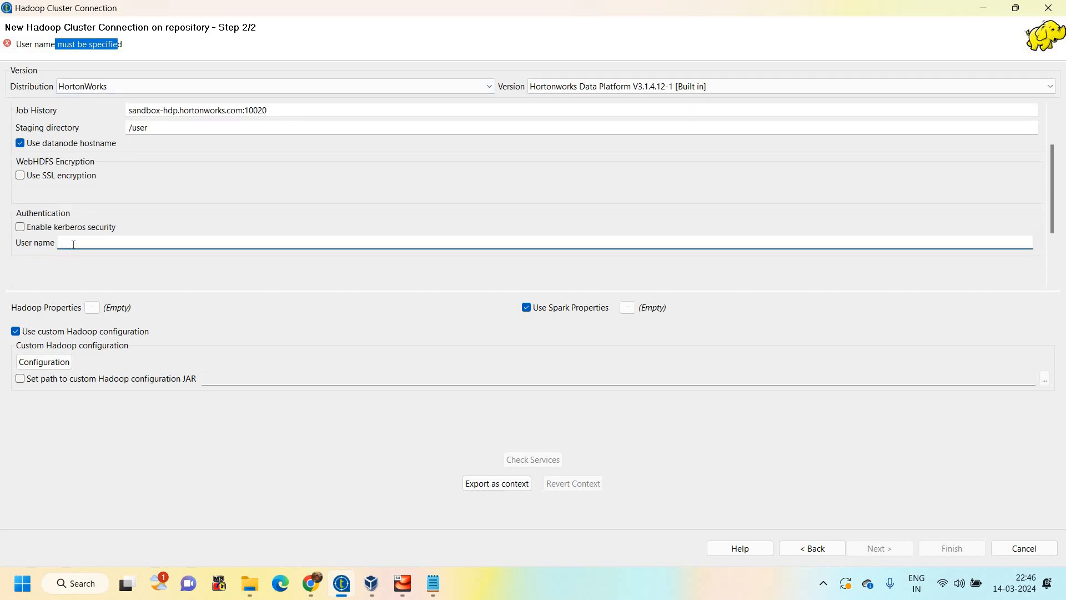
text(hdfs)
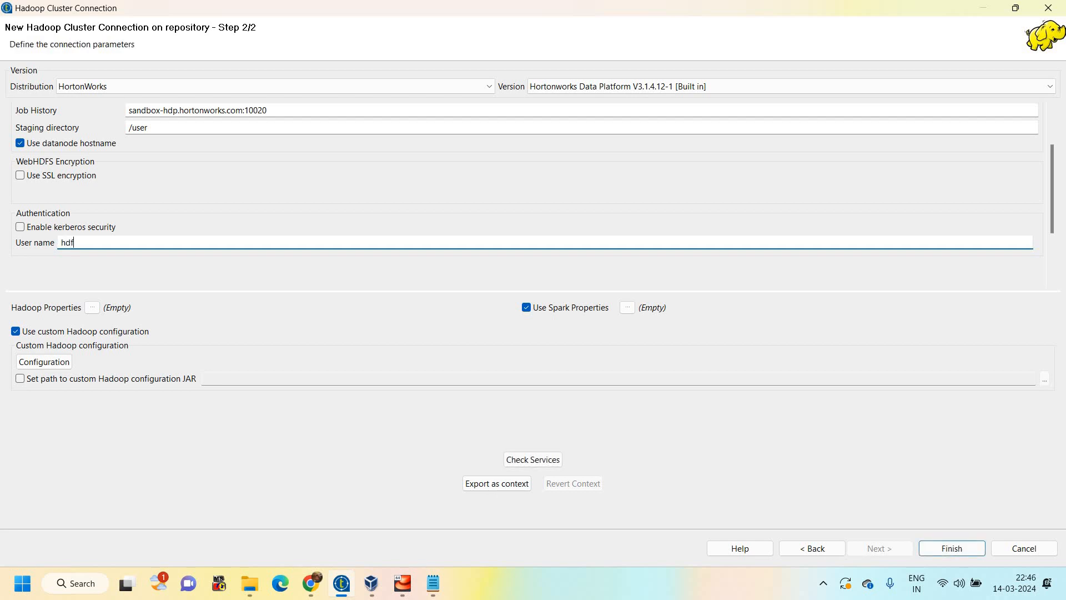
click(130, 128)
click(130, 111)
Check the Hadoop services for the connection and finish creating the cluster connection
click(512, 464)
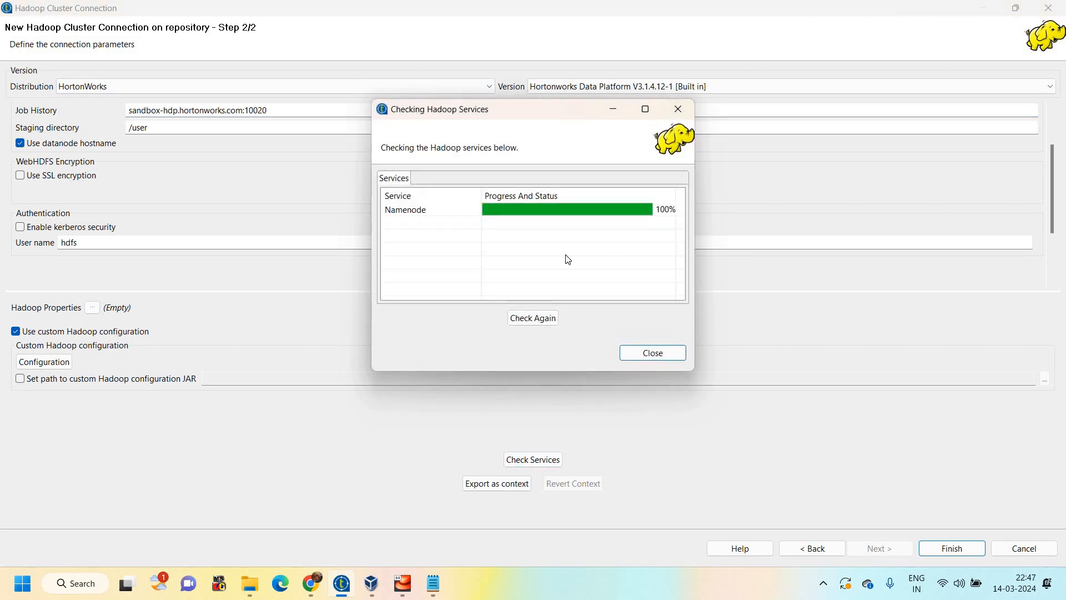
key(Return)
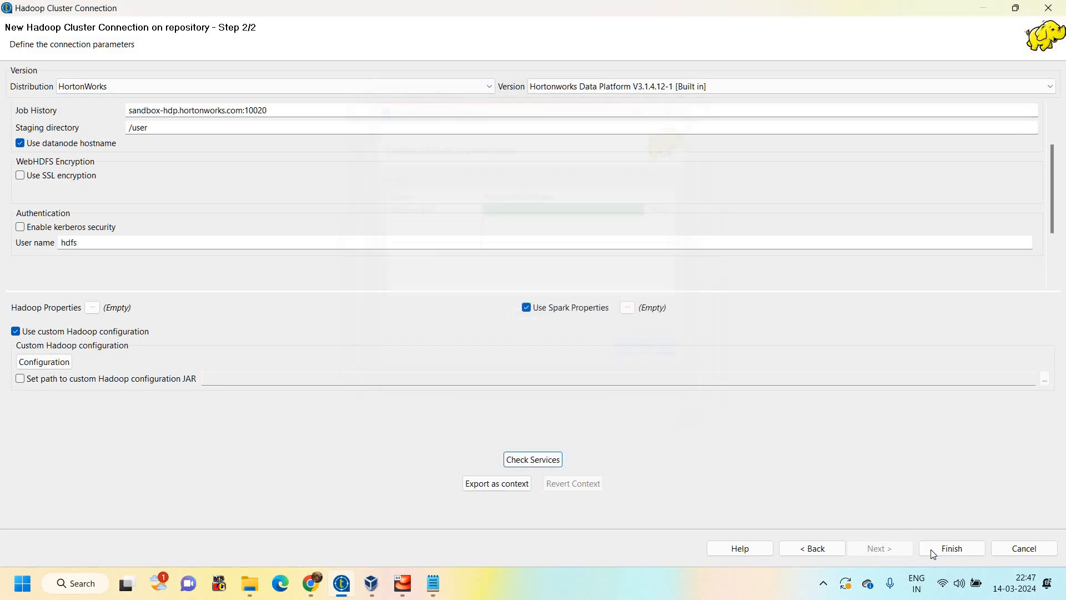
click(933, 548)
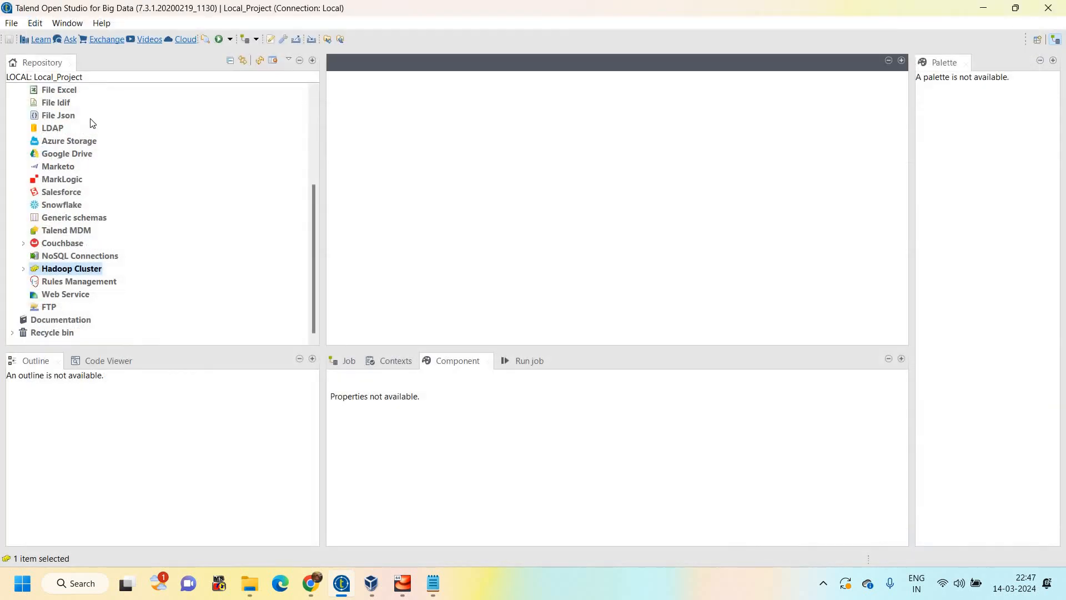
Open the HDFSConnectionTest 0.1 job from the job designs
scroll(91, 124, up, 5)
click(125, 115)
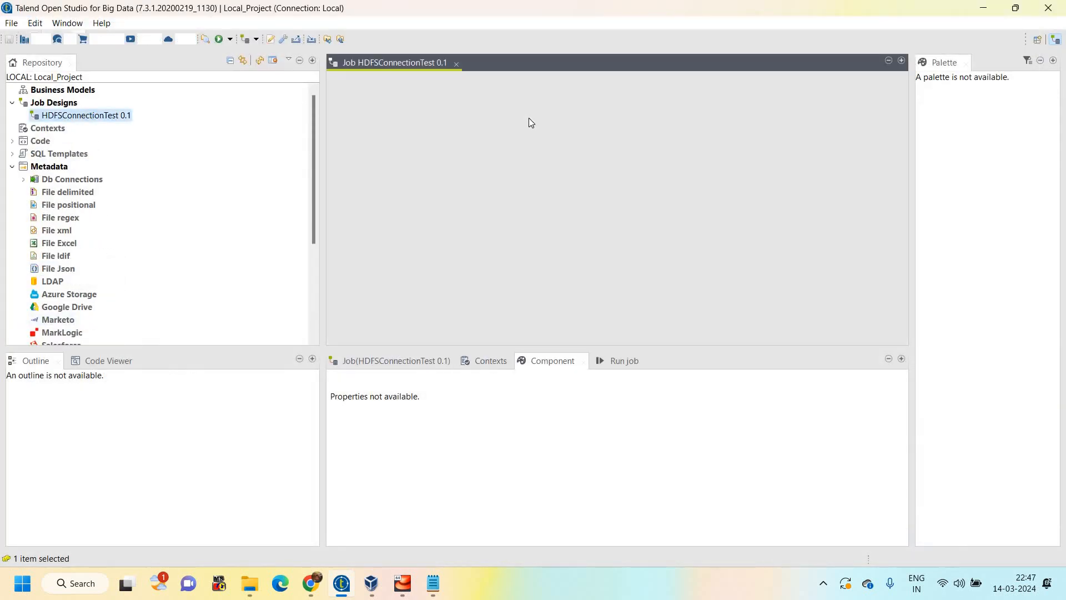
Expand the Hadoop Cluster metadata in the repository and locate the test1 0.1 connection
scroll(30, 273, down, 4)
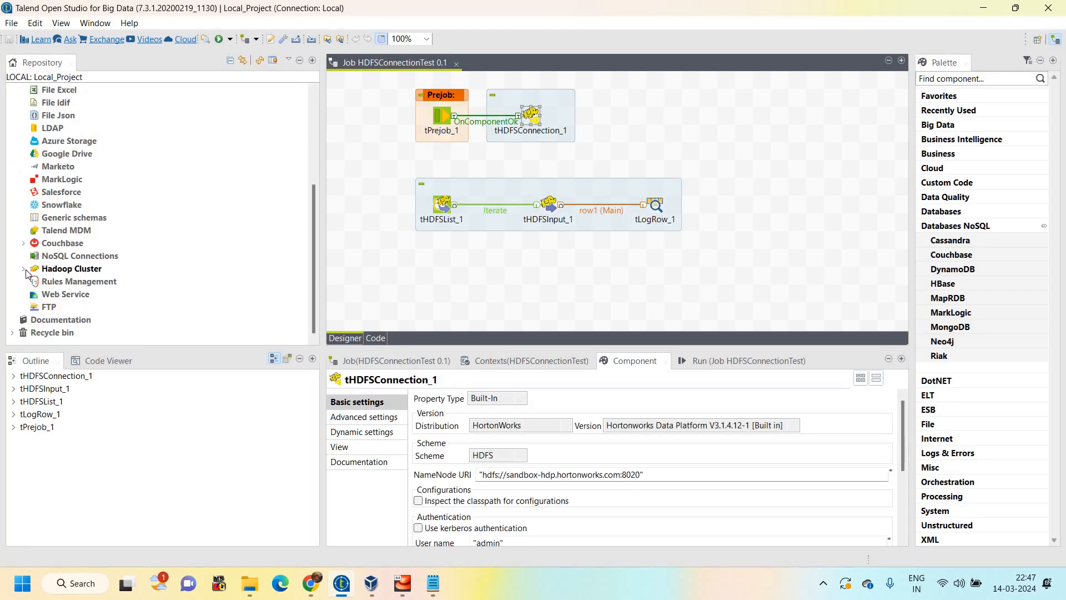
click(24, 269)
click(80, 282)
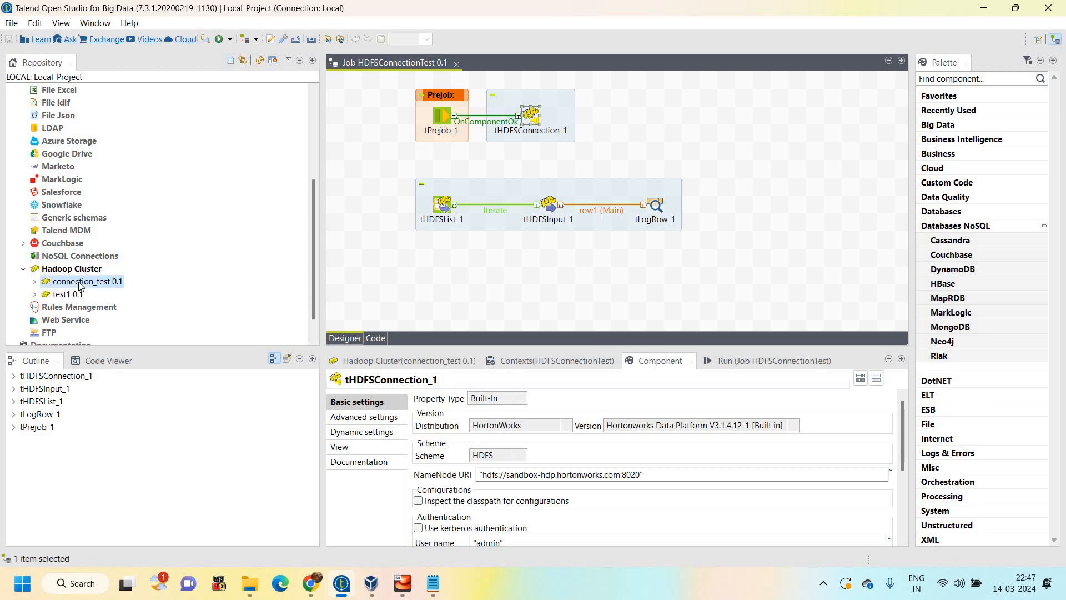
click(68, 296)
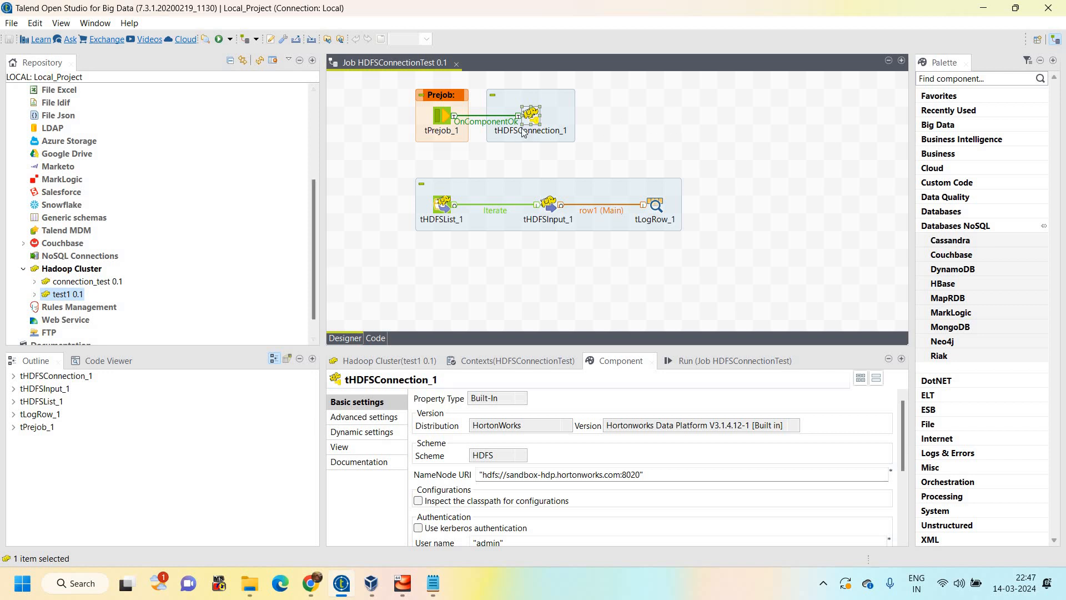
Set the property type of the tHDFSConnection_1 component to Repository
click(623, 125)
click(530, 117)
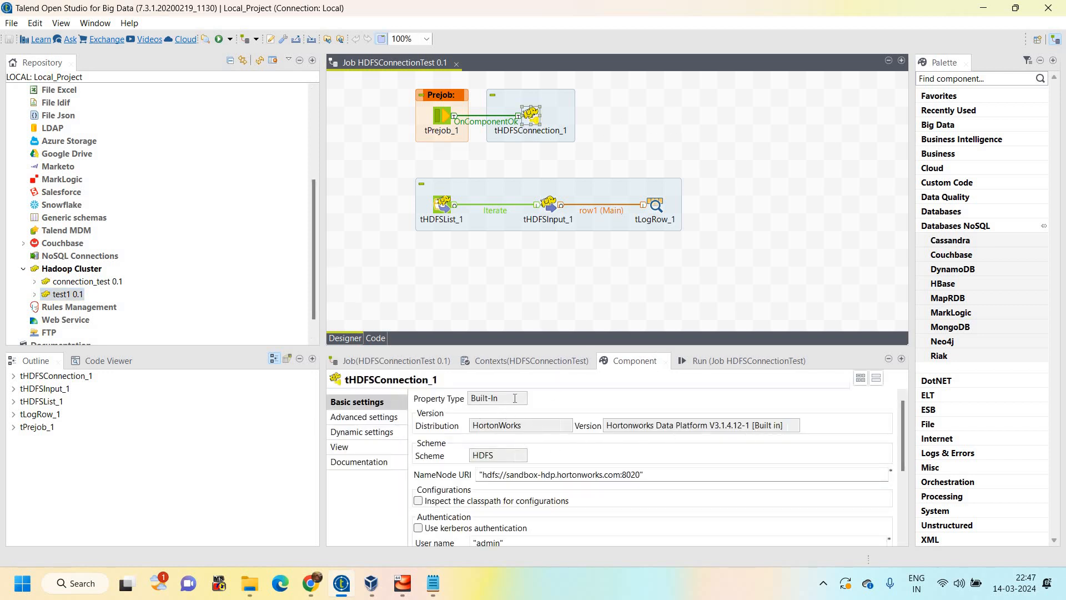
click(489, 399)
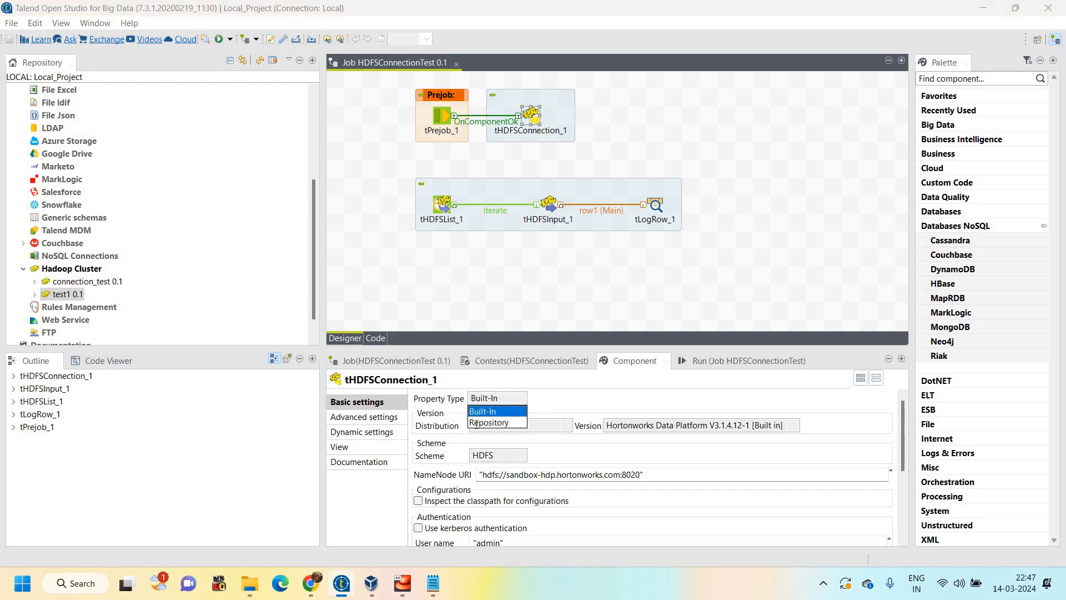
click(443, 406)
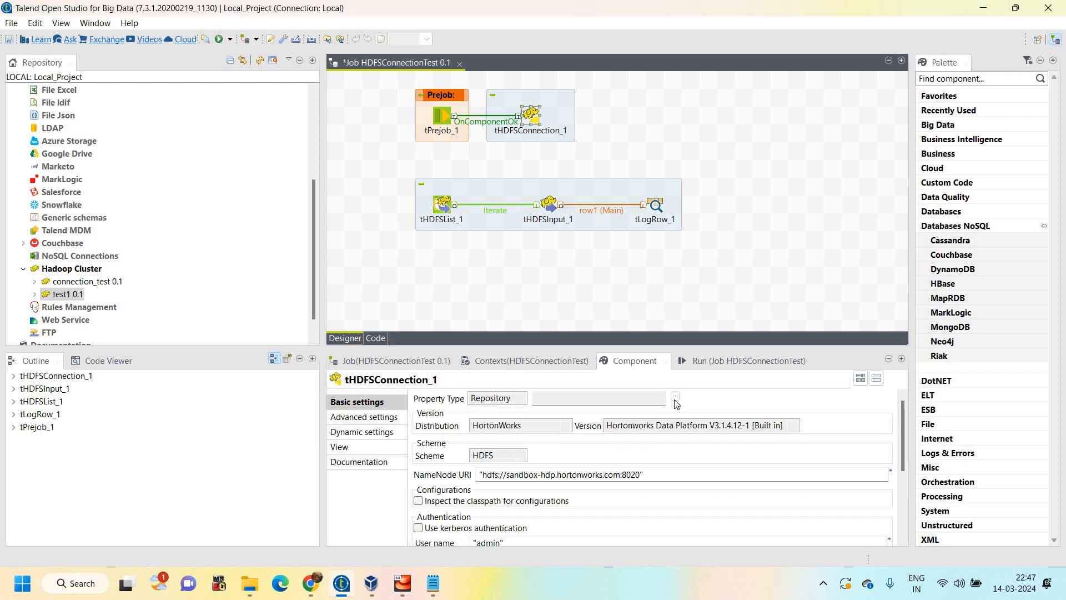
Link tHDFSConnection_1 to the test1_HDFS 0.1 repository connection under the test1 cluster and save the job
click(675, 397)
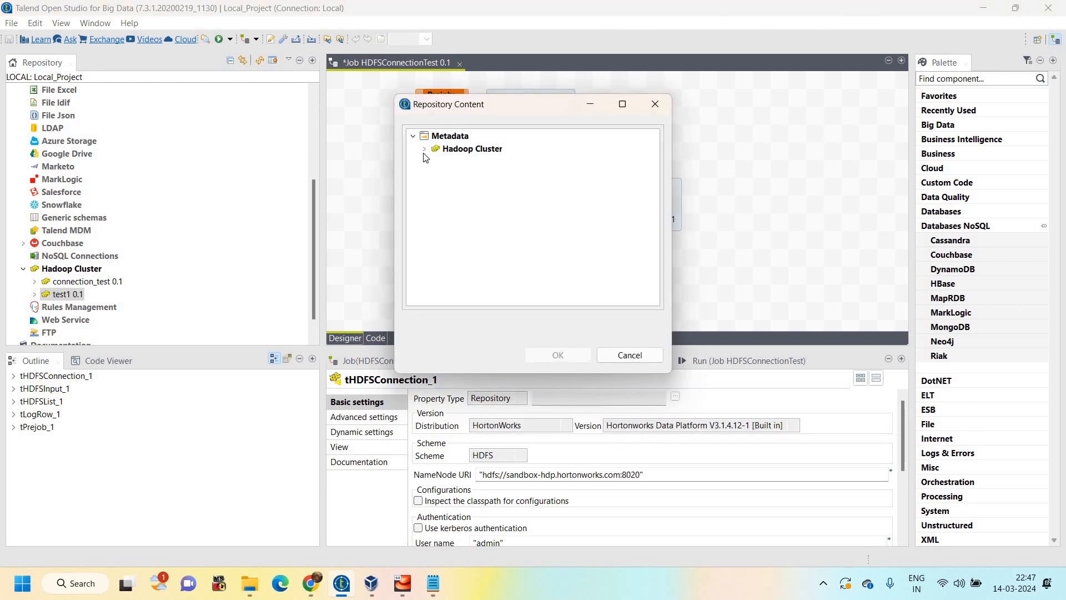
click(425, 149)
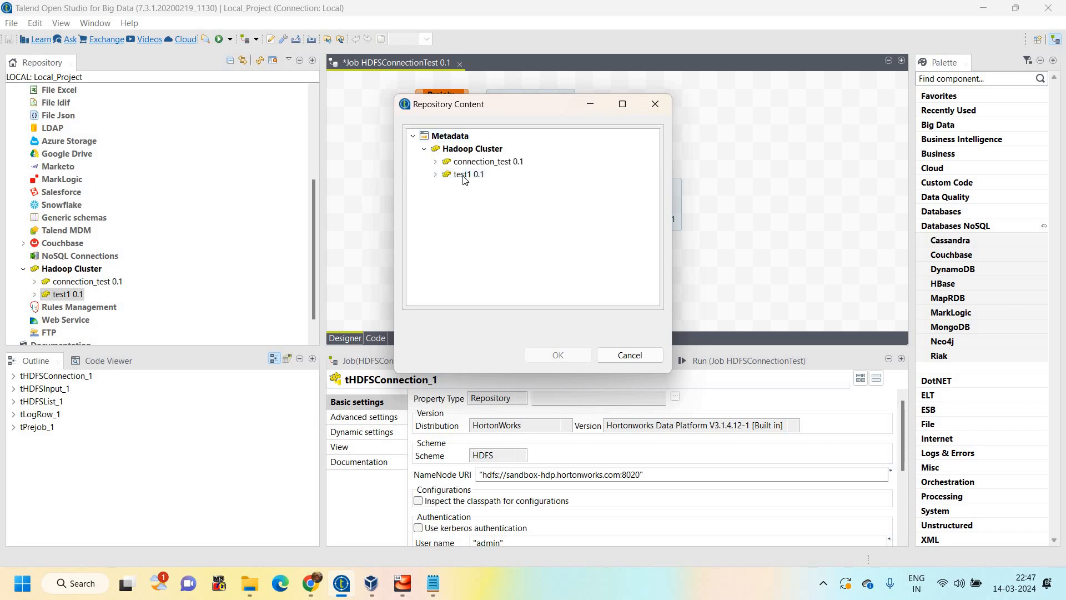
click(464, 176)
click(446, 187)
click(498, 200)
click(549, 353)
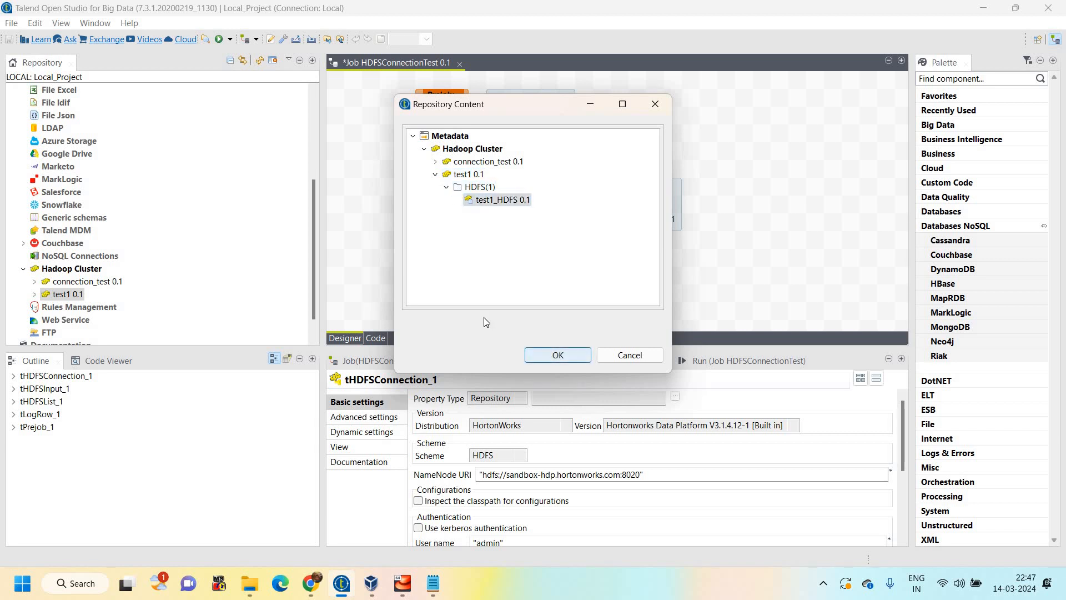
key(ctrl+s)
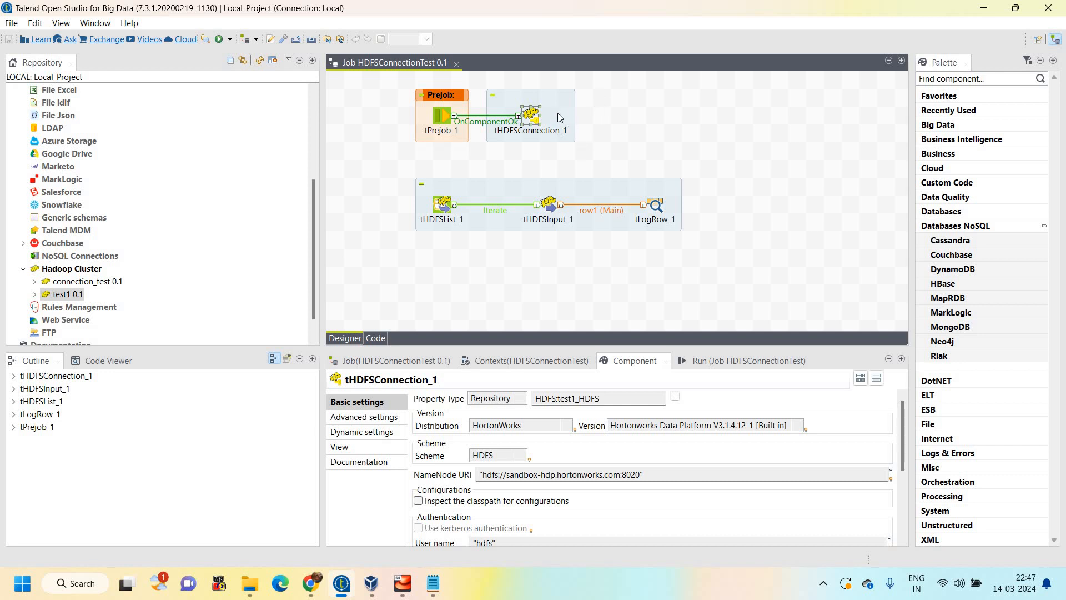
Move tHDFSConnection_1 slightly farther from tPrejob_1 and check its repository-based connection settings
drag(559, 118, 577, 119)
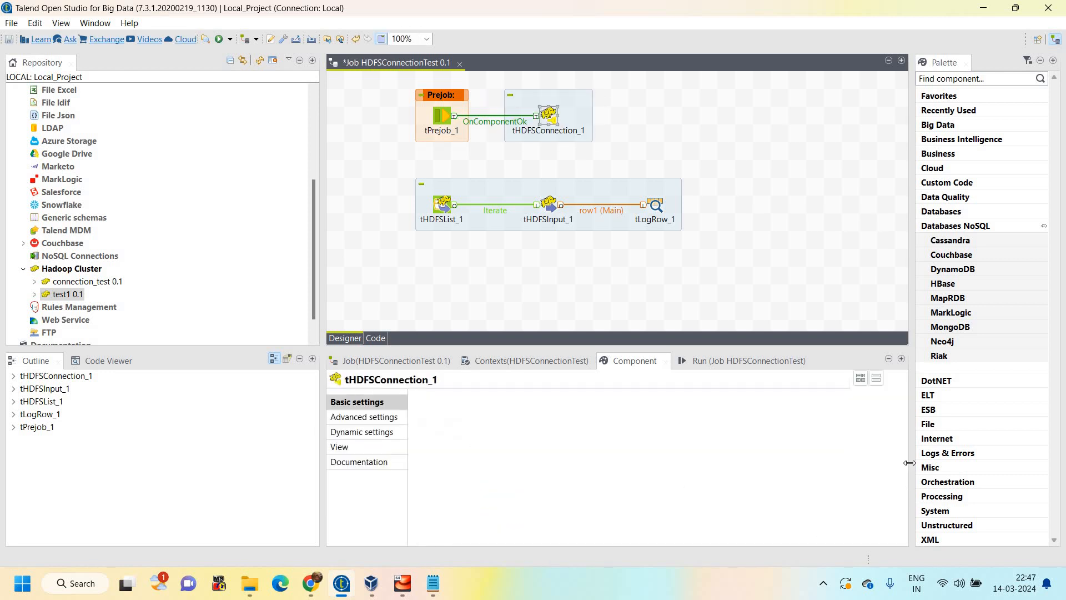
scroll(898, 476, down, 3)
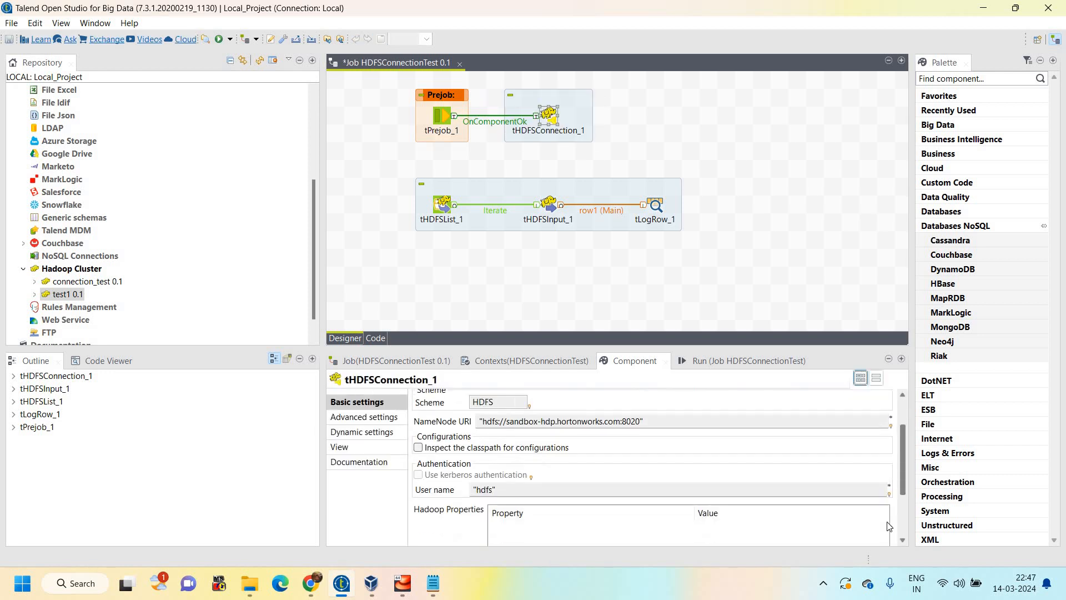
scroll(888, 439, down, 2)
scroll(888, 436, up, 5)
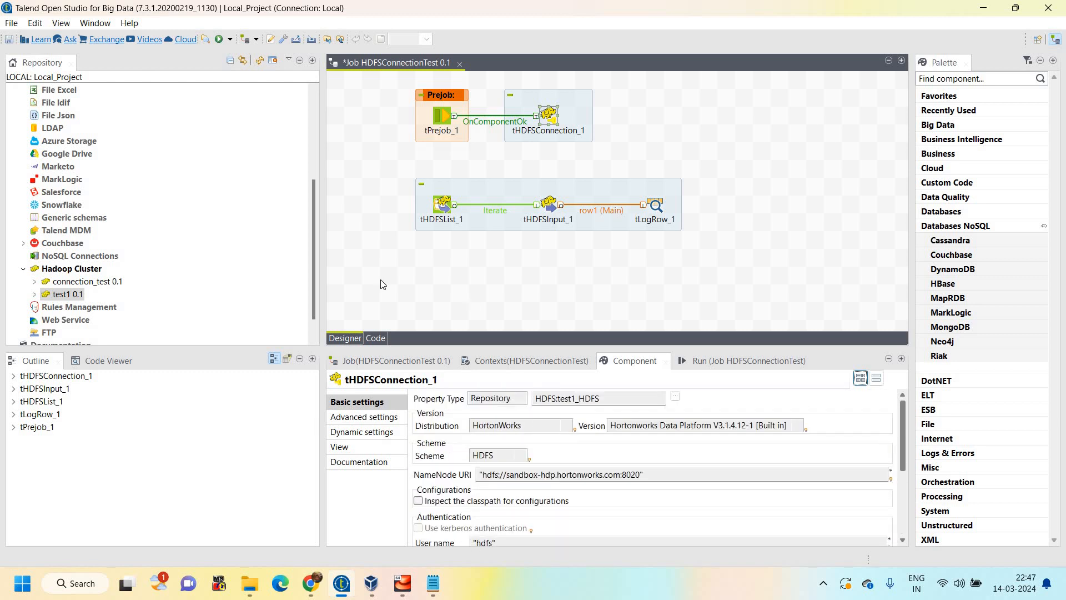
click(482, 246)
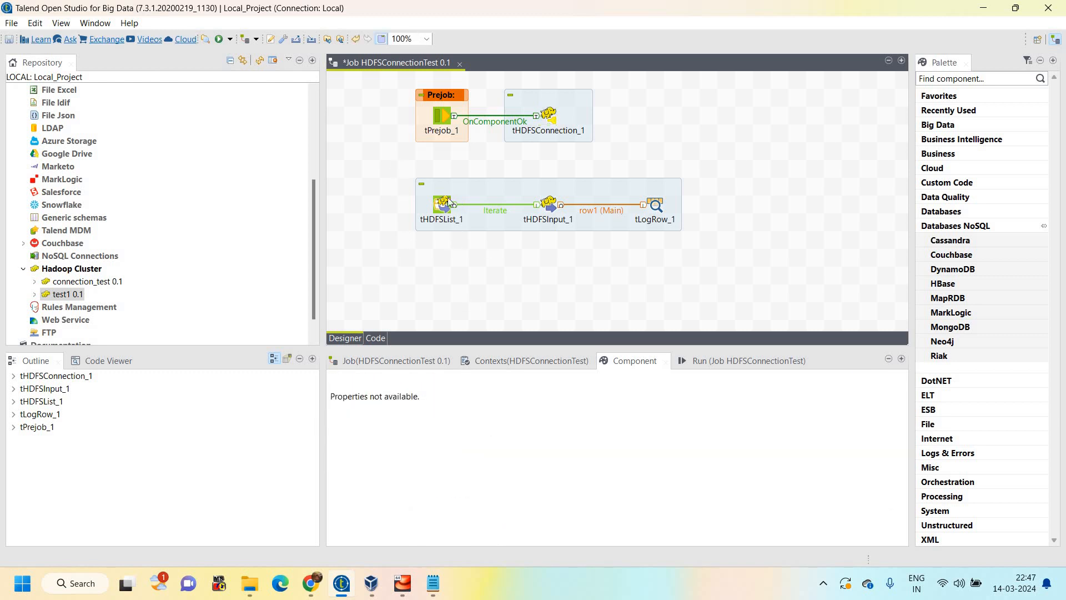
Examine the basic settings of tHDFSList_1 and tHDFSInput_1, including the existing connection, HDFS directory, filemask and file name
click(449, 203)
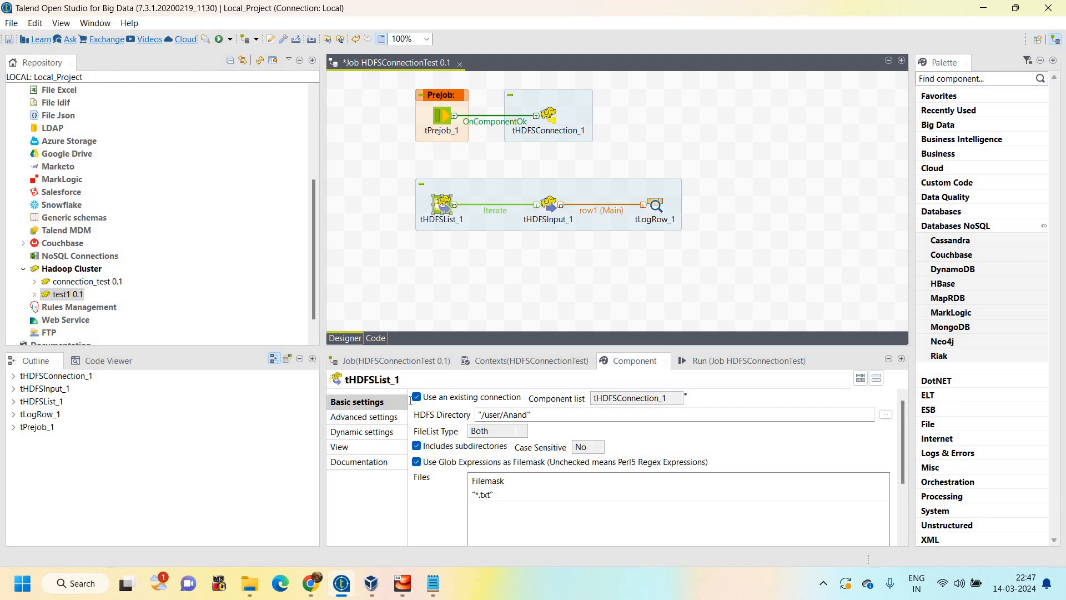
click(410, 399)
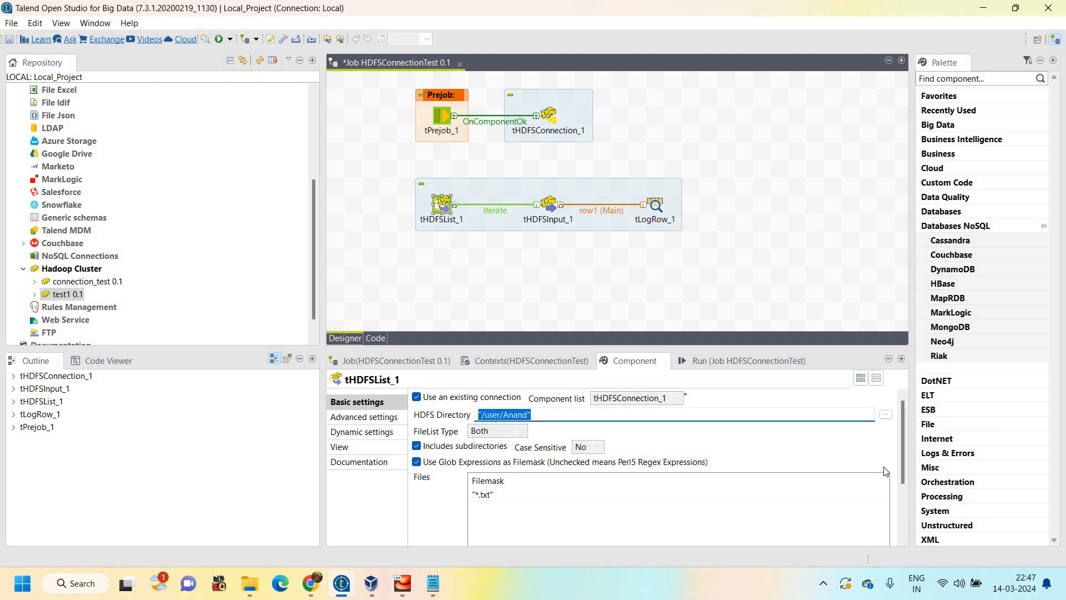
scroll(492, 443, down, 1)
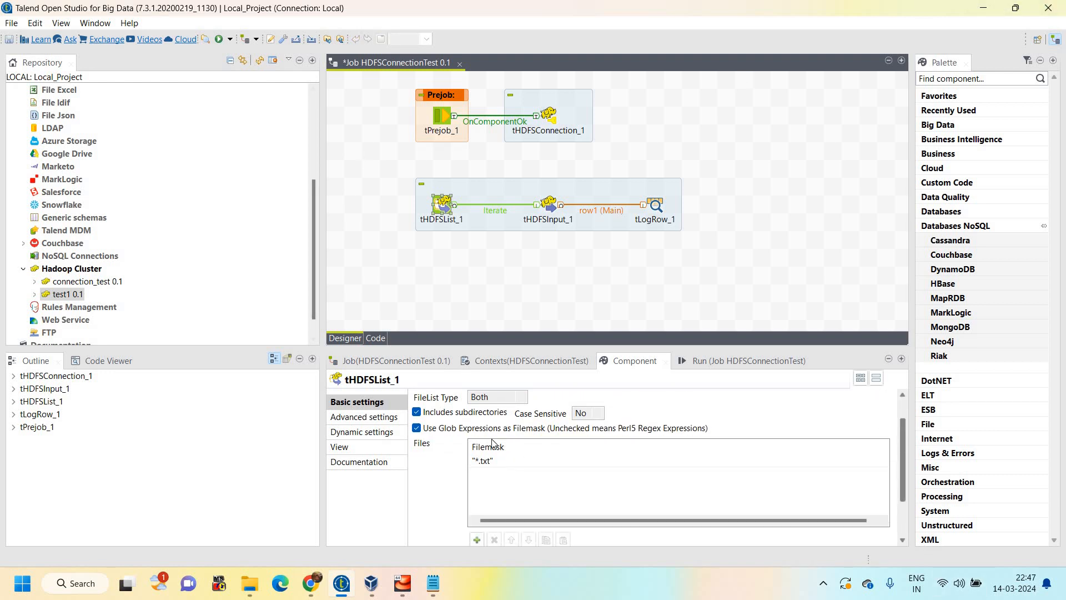
click(500, 460)
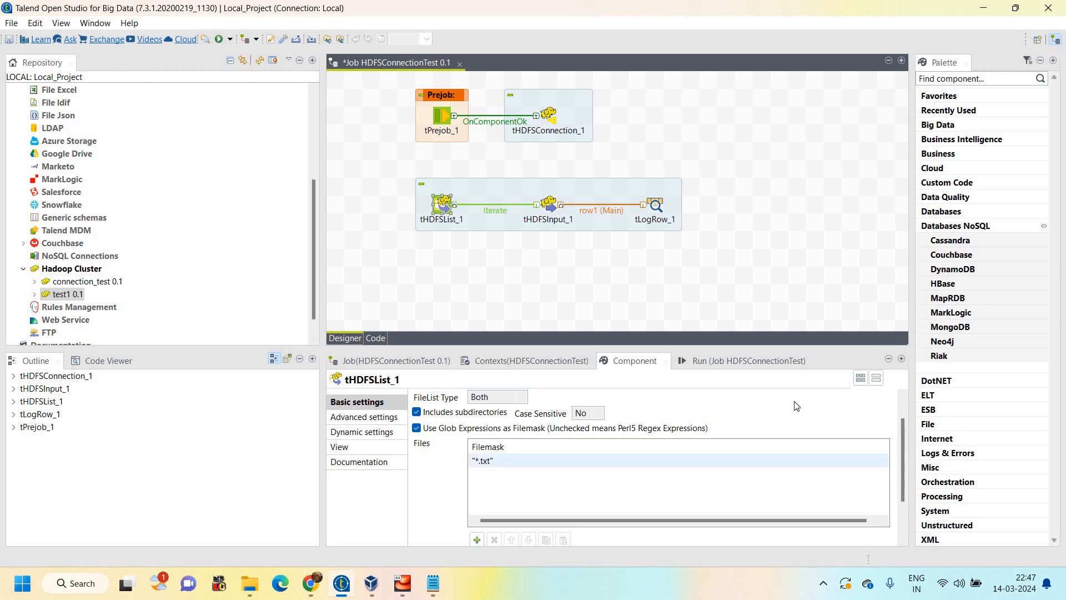
click(547, 207)
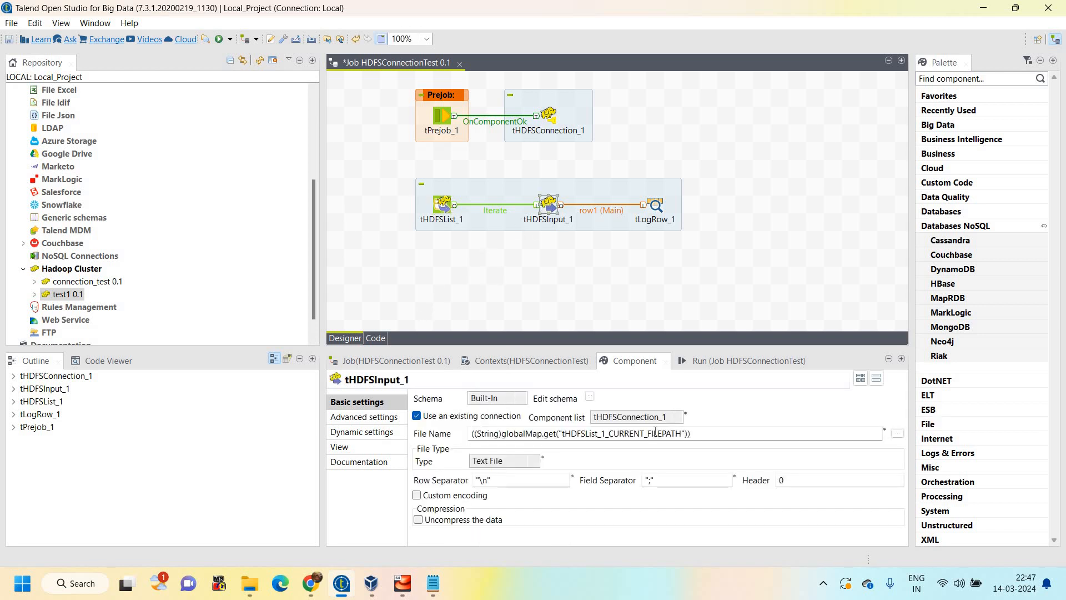
drag(694, 433, 471, 432)
drag(398, 166, 679, 258)
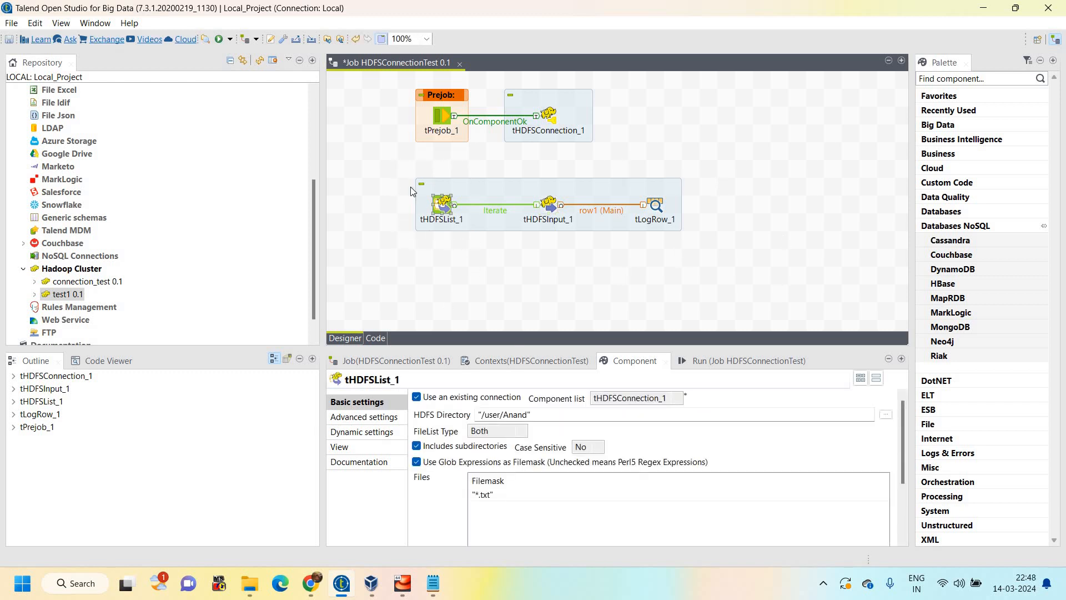
drag(397, 168, 722, 285)
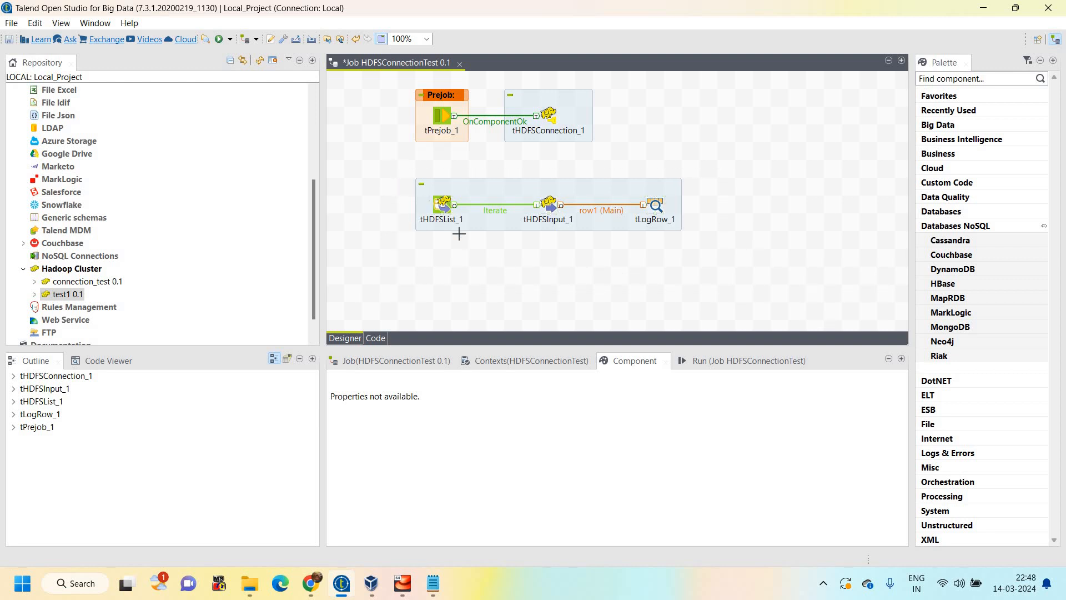
click(441, 204)
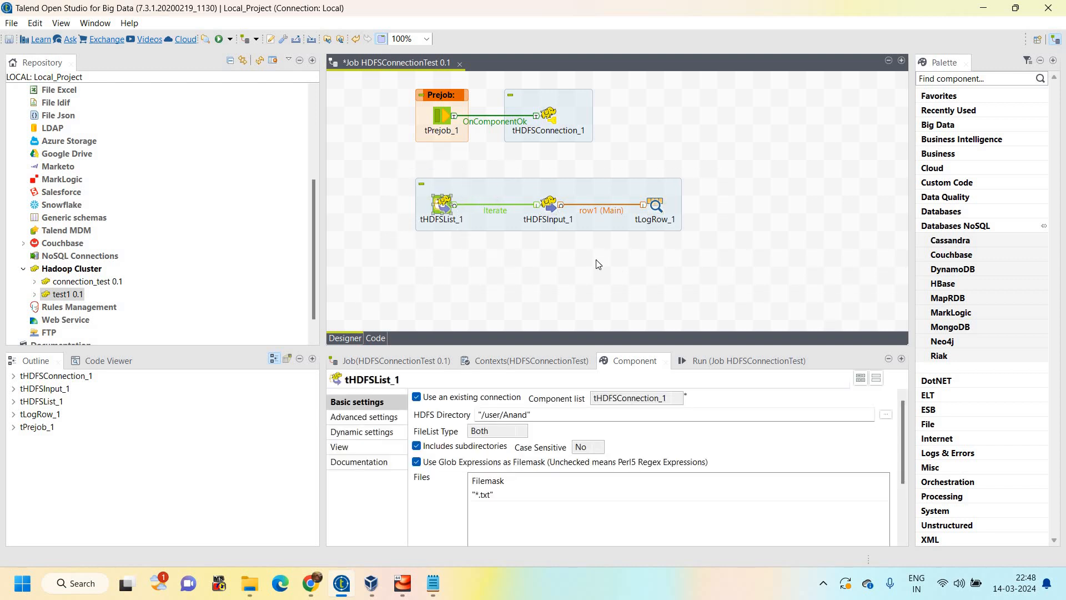
click(548, 204)
click(801, 298)
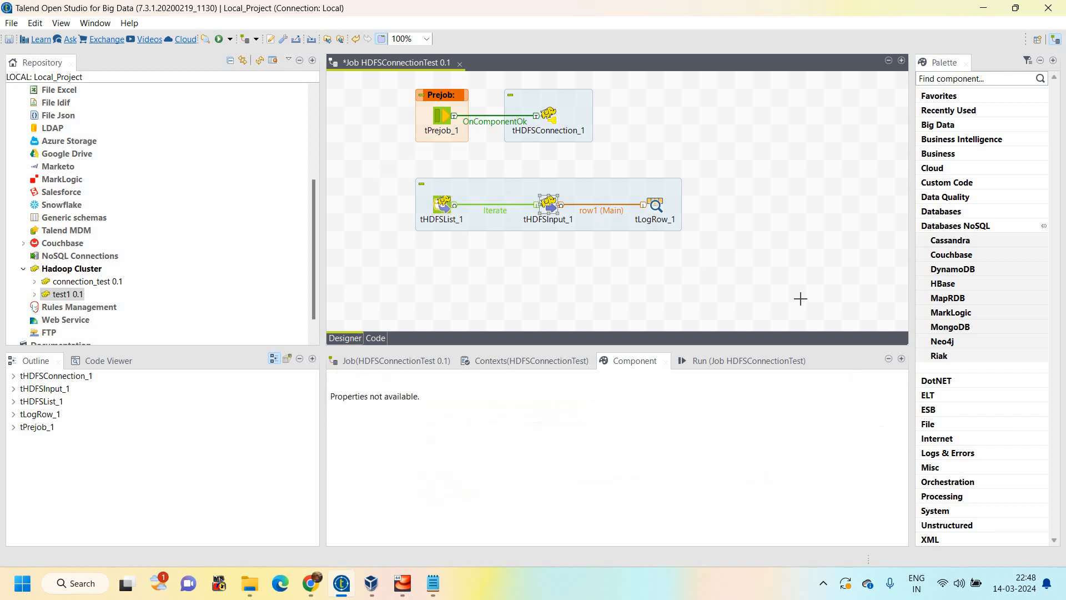
drag(385, 167, 801, 300)
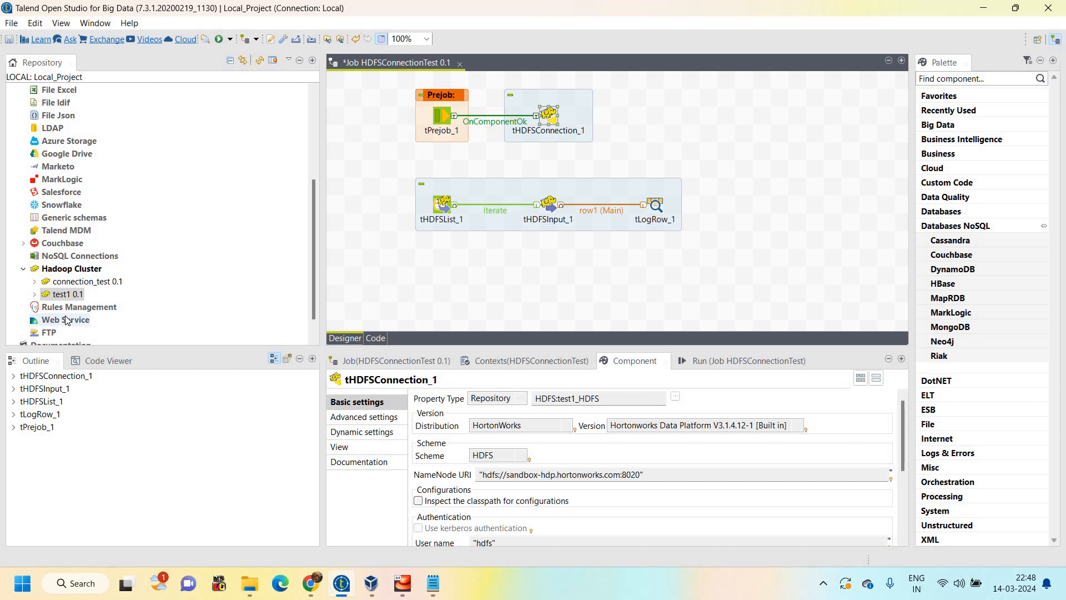
click(62, 296)
double_click(63, 296)
click(690, 543)
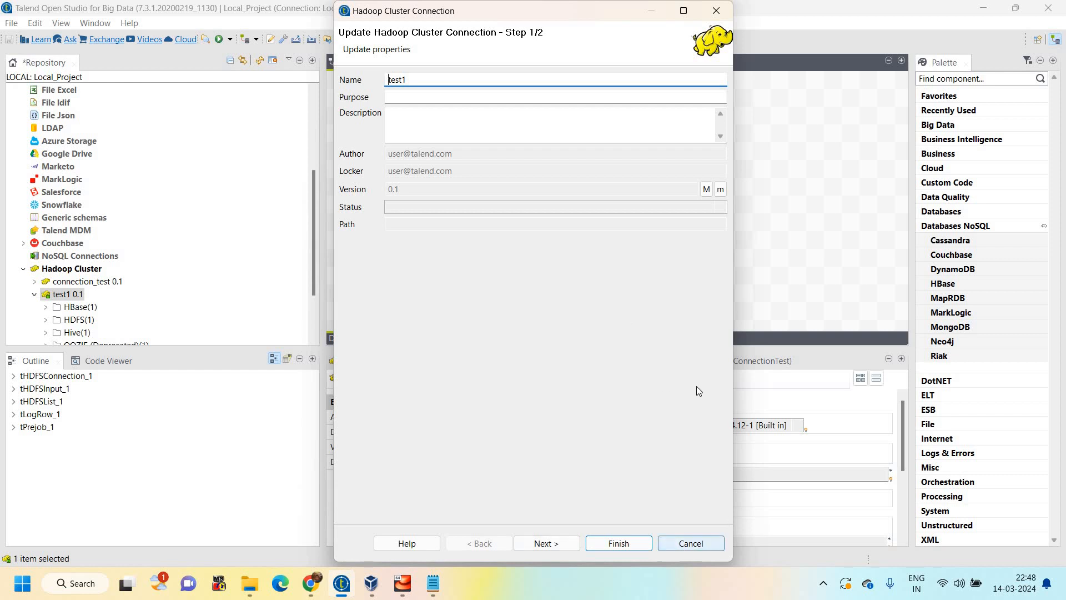
Run the HDFSConnectionTest job and review the execution output against the read-and-log subjob
click(722, 361)
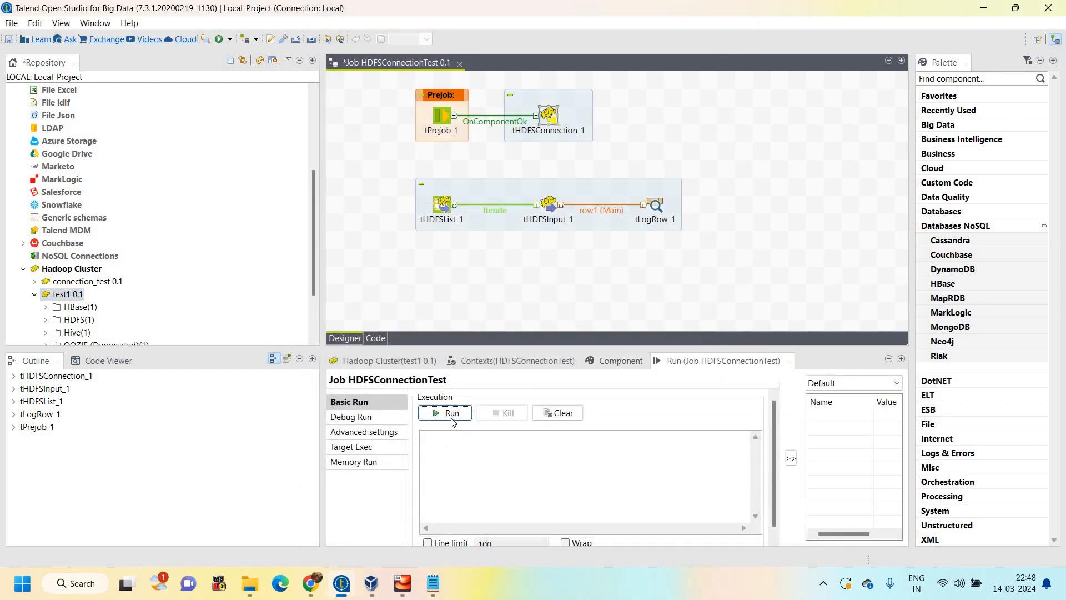
click(452, 419)
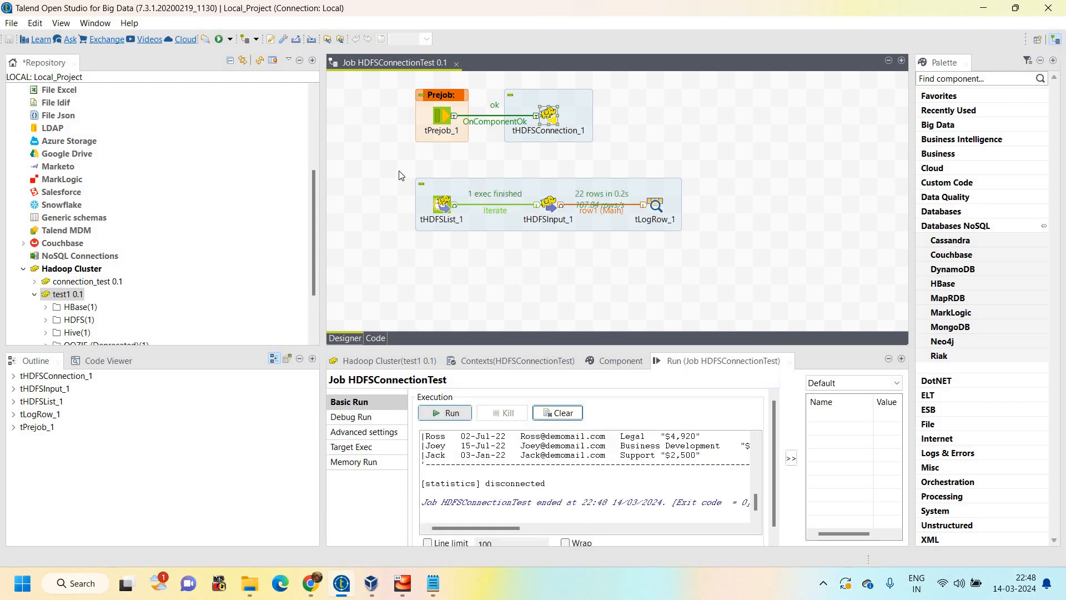
drag(392, 166, 678, 266)
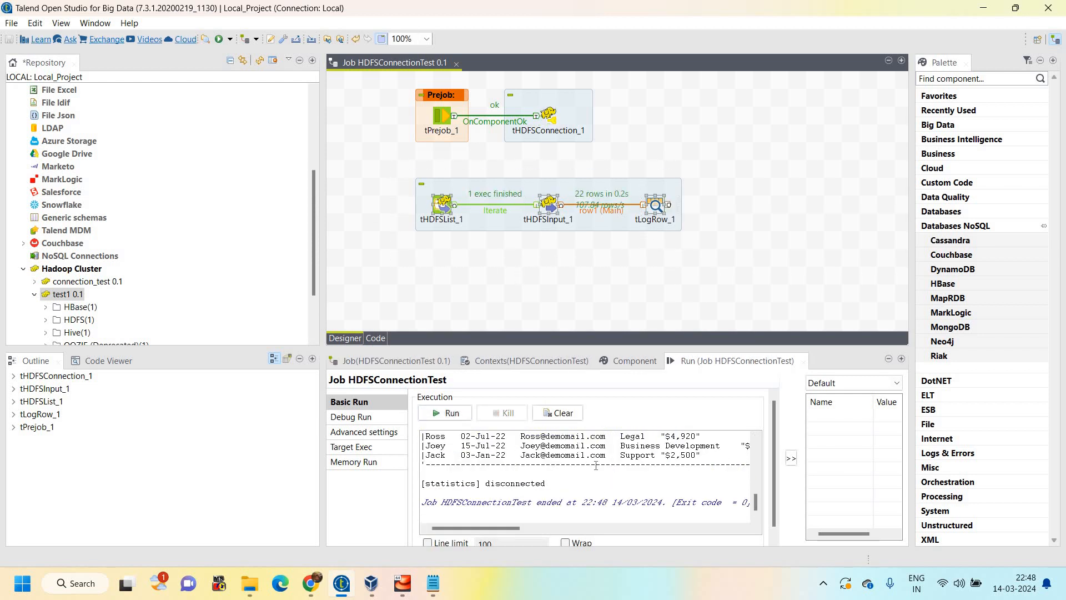
scroll(592, 466, up, 10)
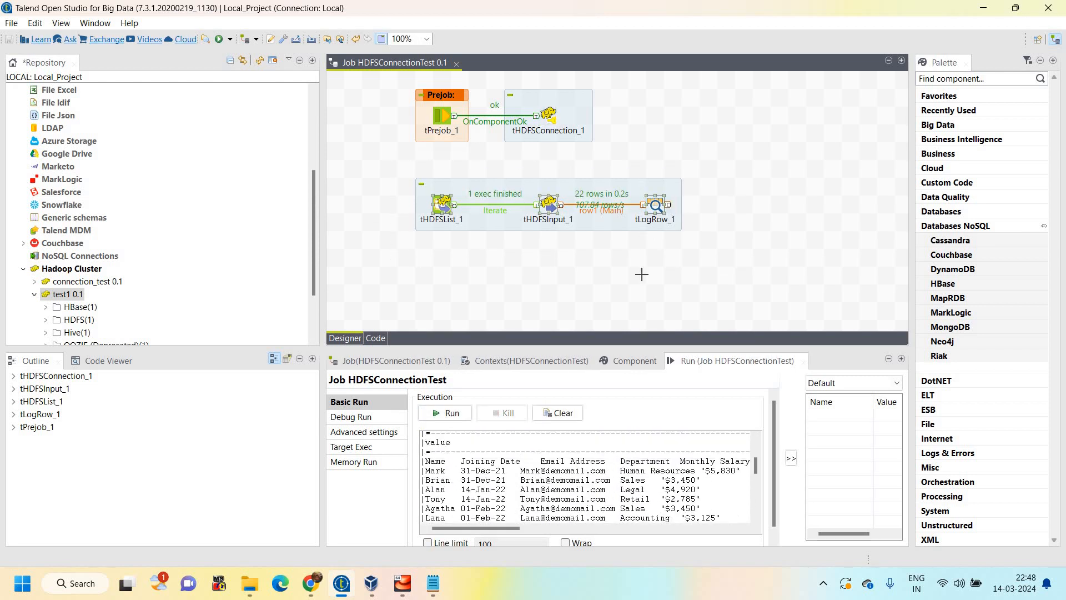
drag(698, 269, 624, 170)
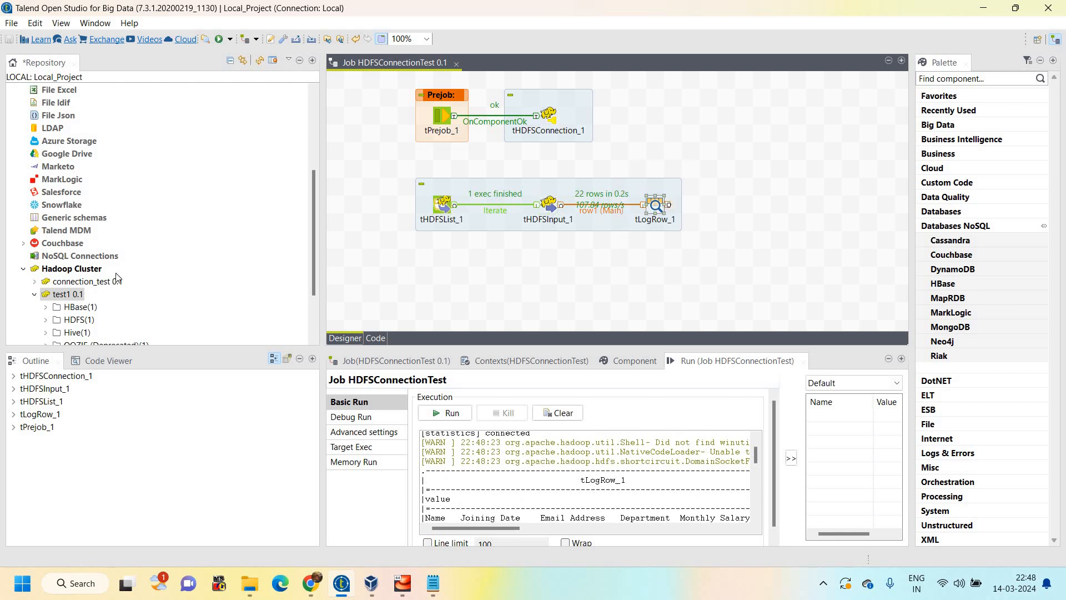
Start a new Hadoop cluster connection named test_con and proceed to its configuration import options
click(62, 293)
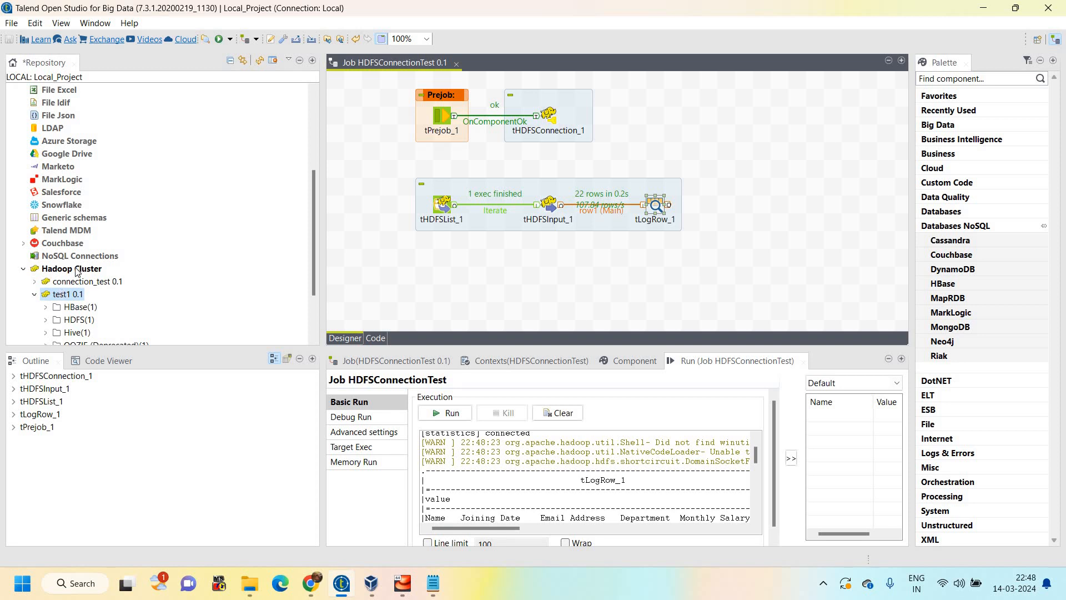
right_click(111, 272)
click(119, 276)
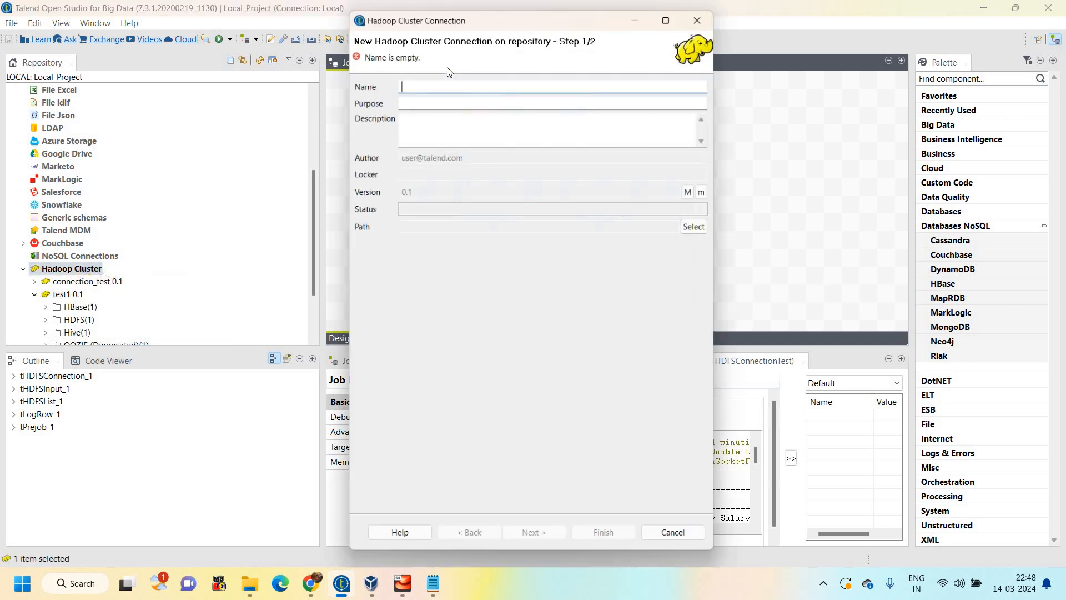
text(t4s)
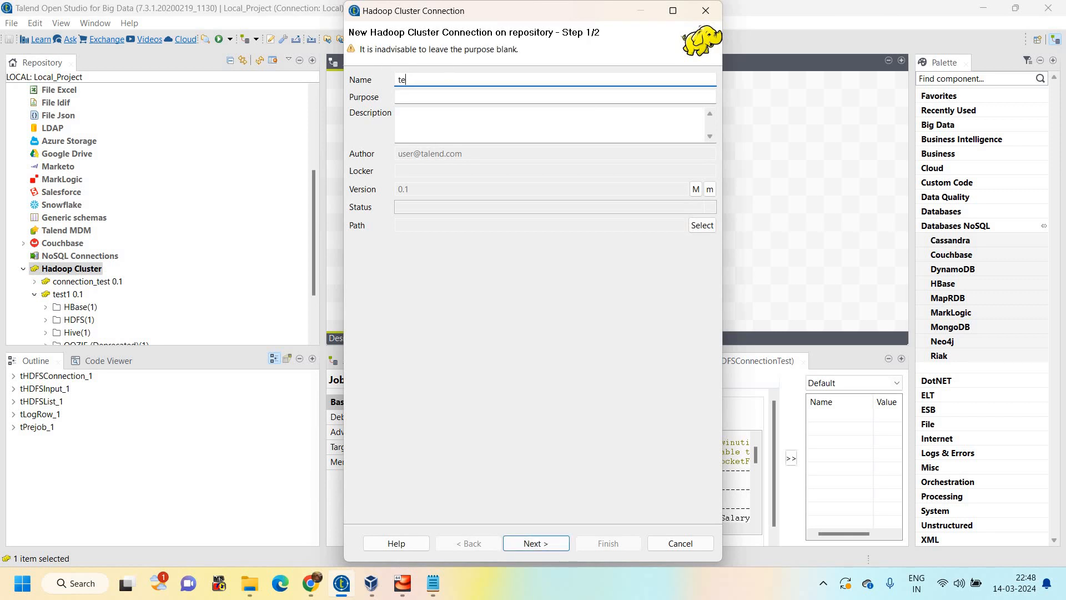
text(st)
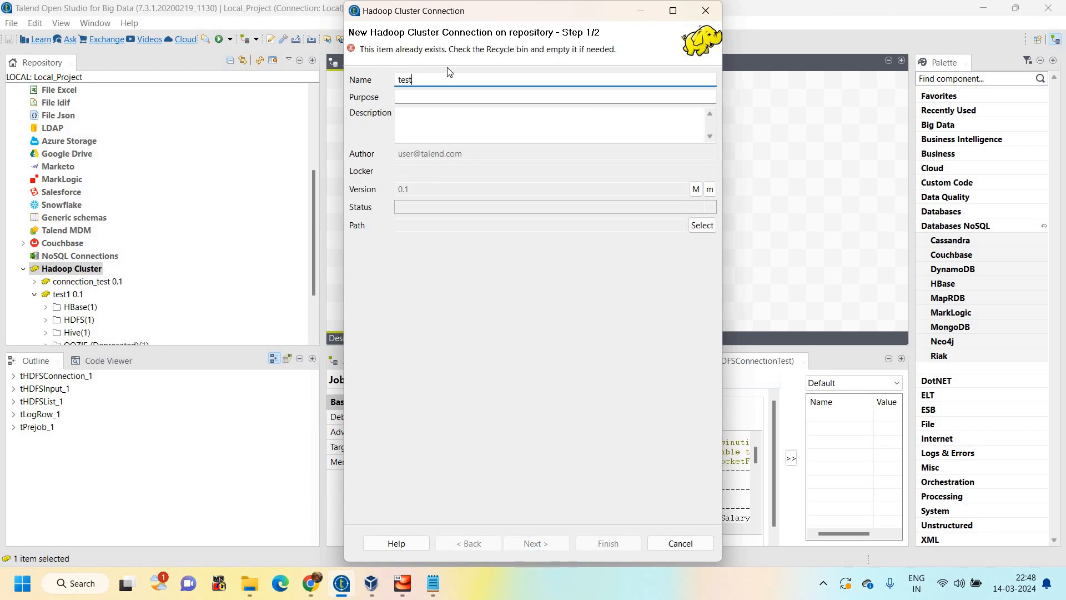
text(_)
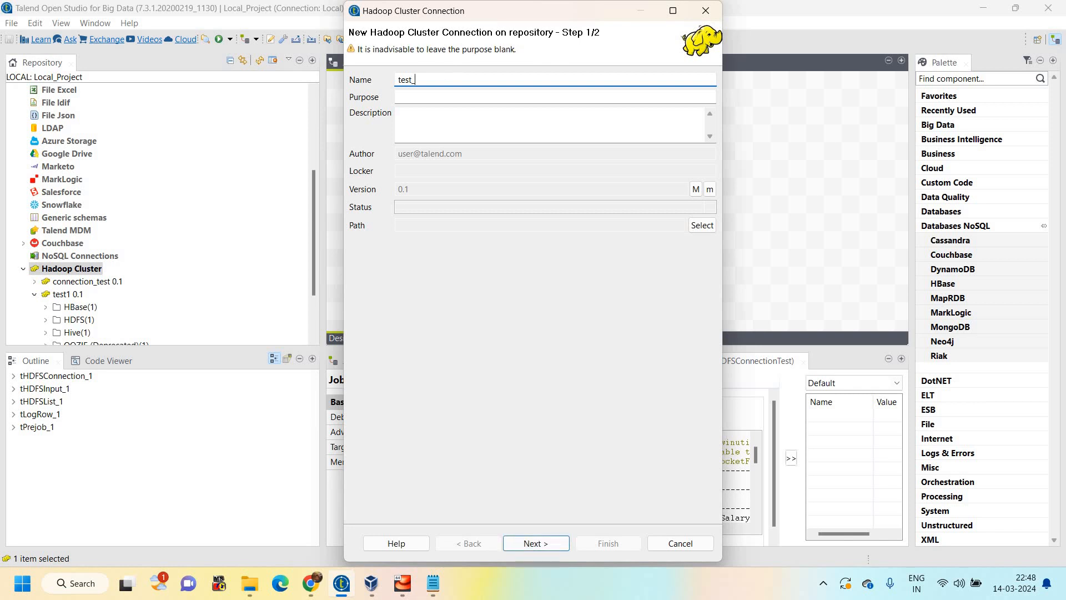
text(con)
key(Return)
click(672, 122)
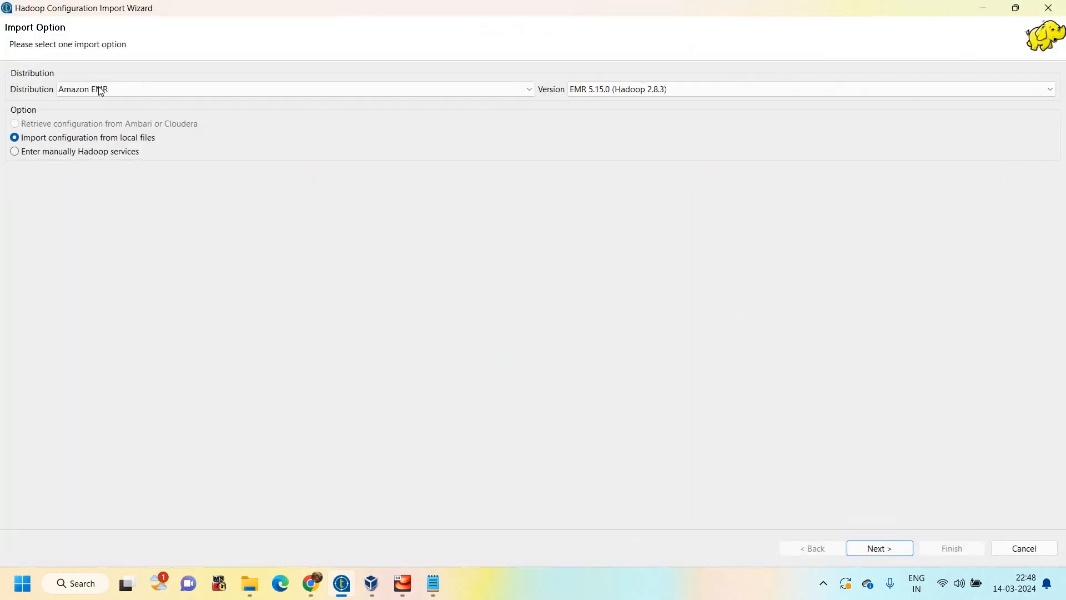
Set the distribution of the Hadoop configuration import to HortonWorks
click(99, 86)
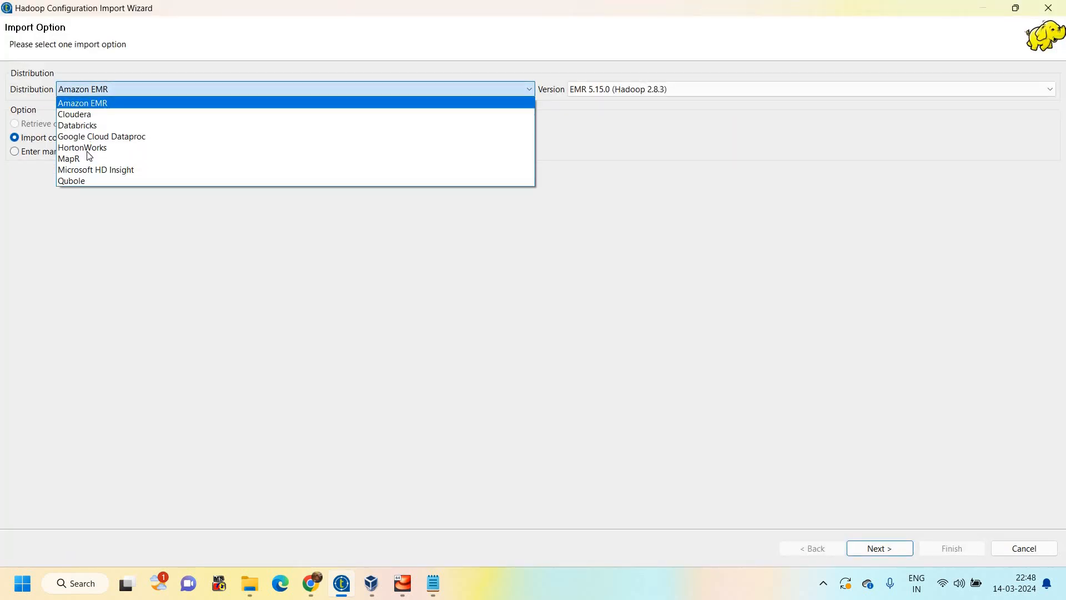
click(83, 148)
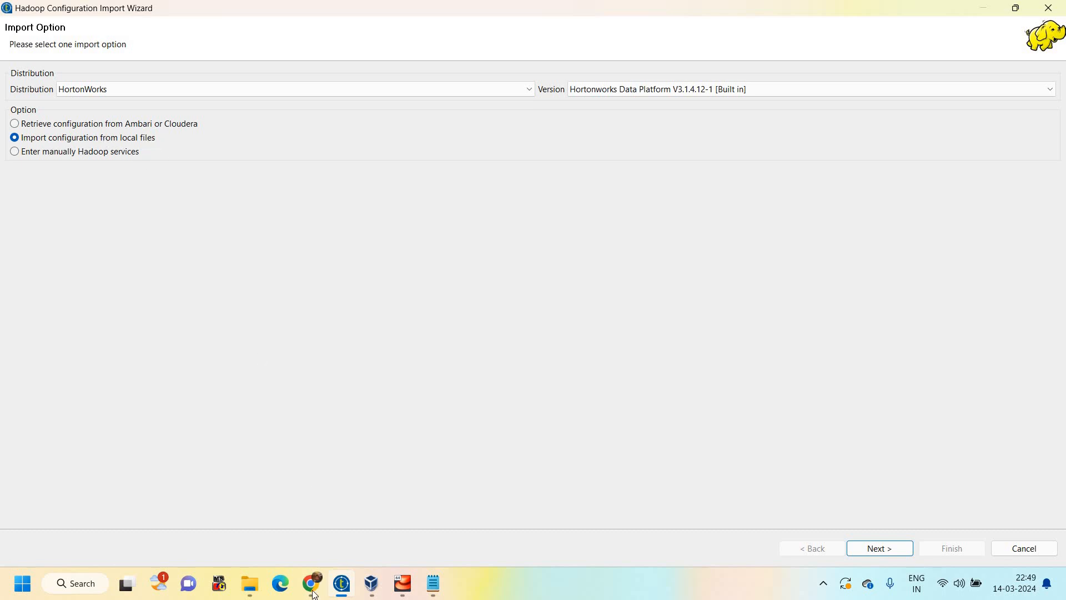
Switch to Ambari in the browser, check the HDFS service page and sign out of the hdfs account
key(alt+Tab)
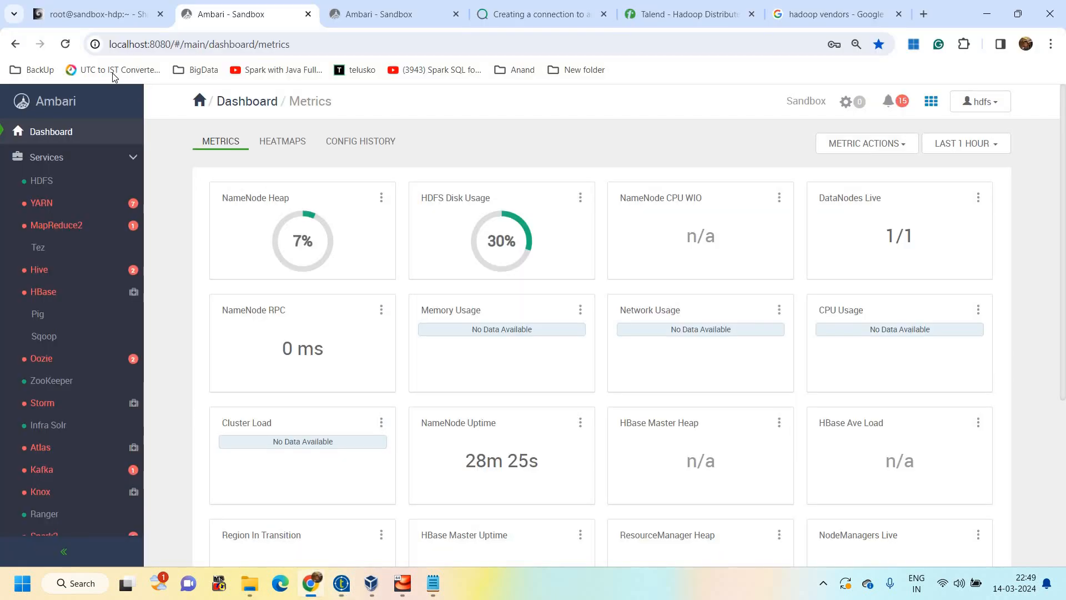
click(56, 188)
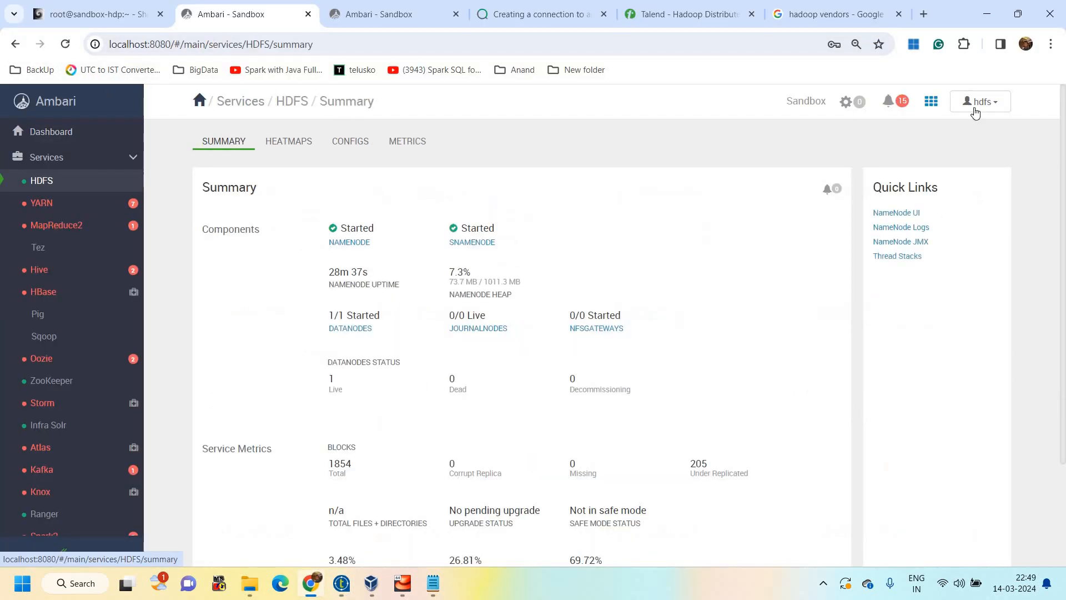
click(978, 107)
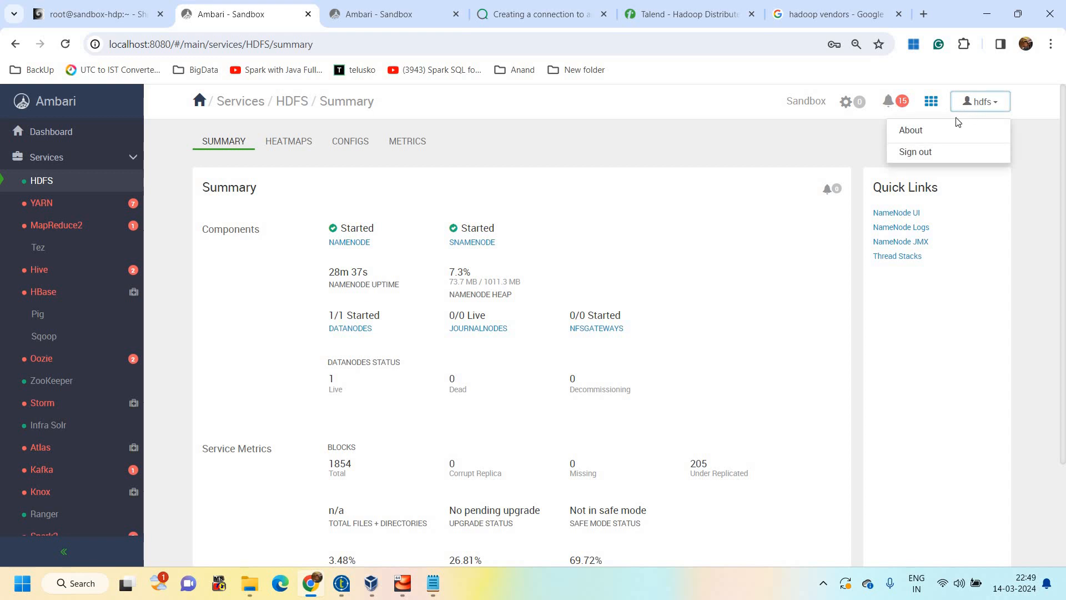
click(920, 159)
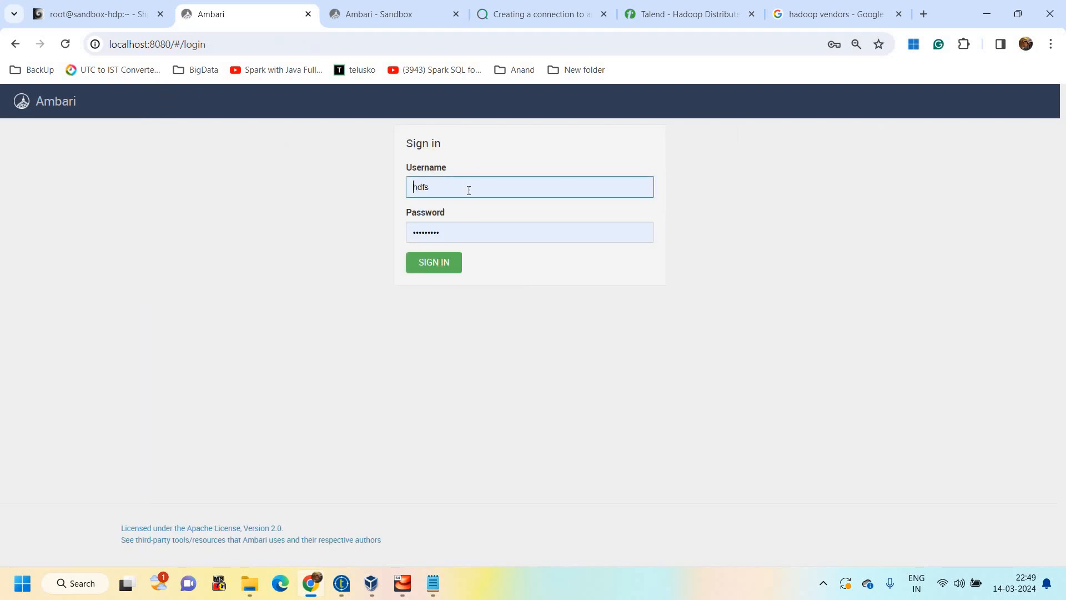
Sign in to Ambari with the other saved user's username and stored password
click(469, 190)
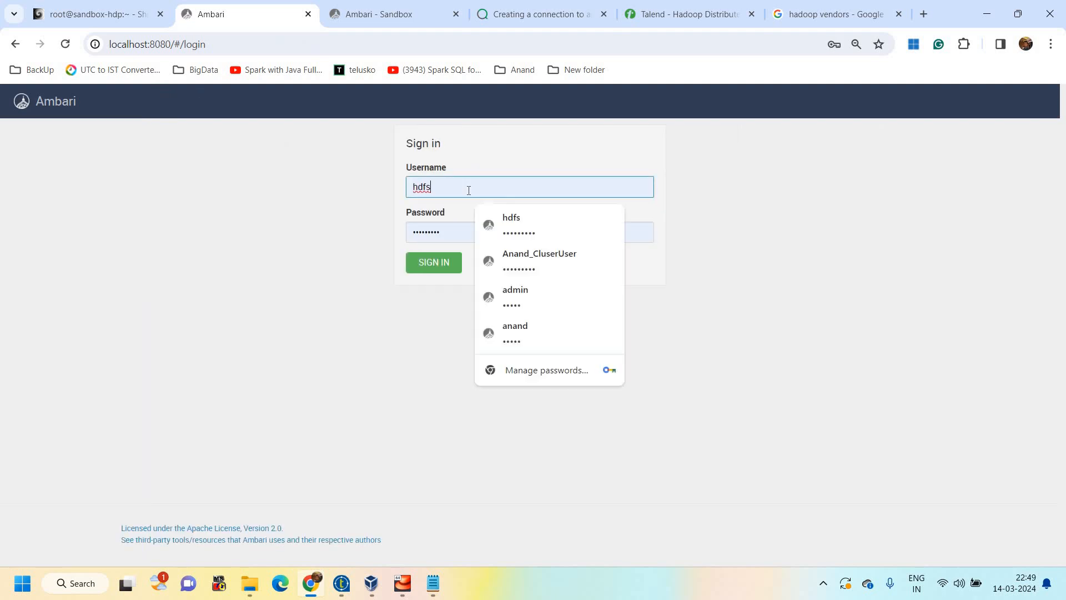
key(ctrl+a)
text(ad)
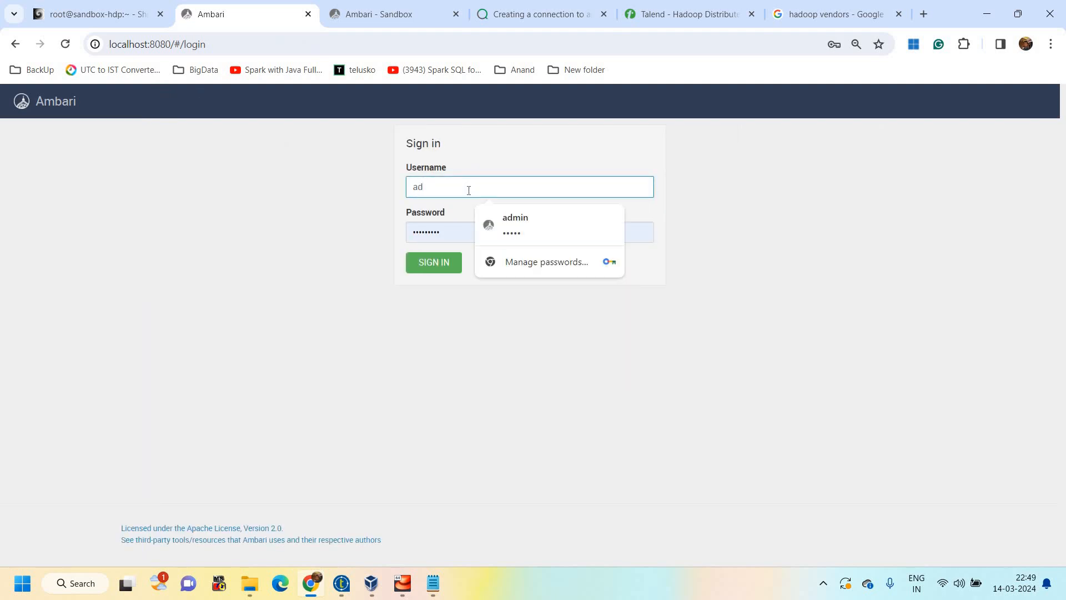
key(BackSpace)
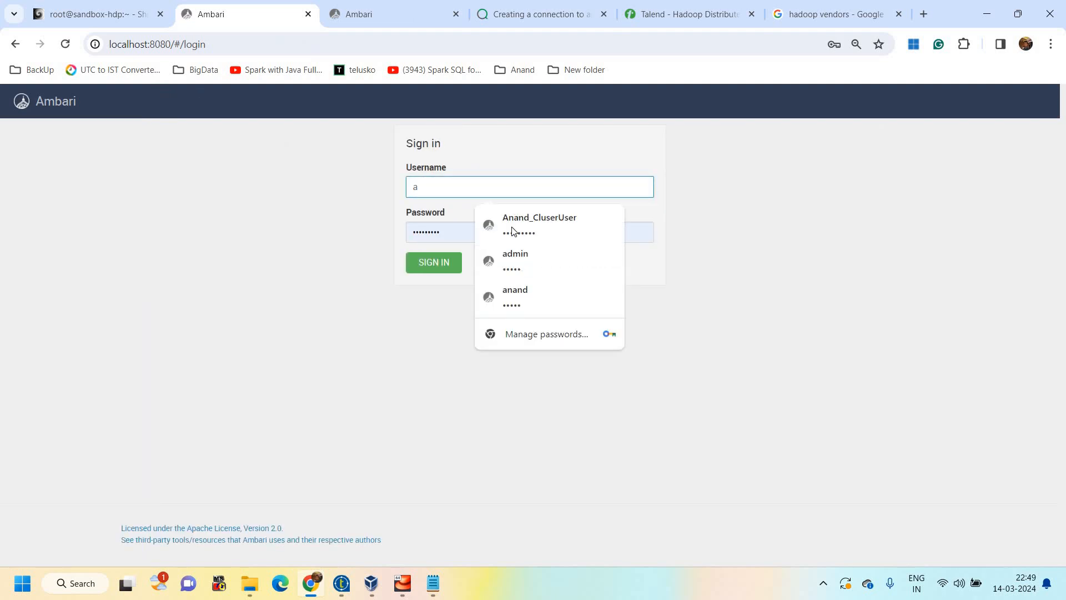
key(Down)
key(Return)
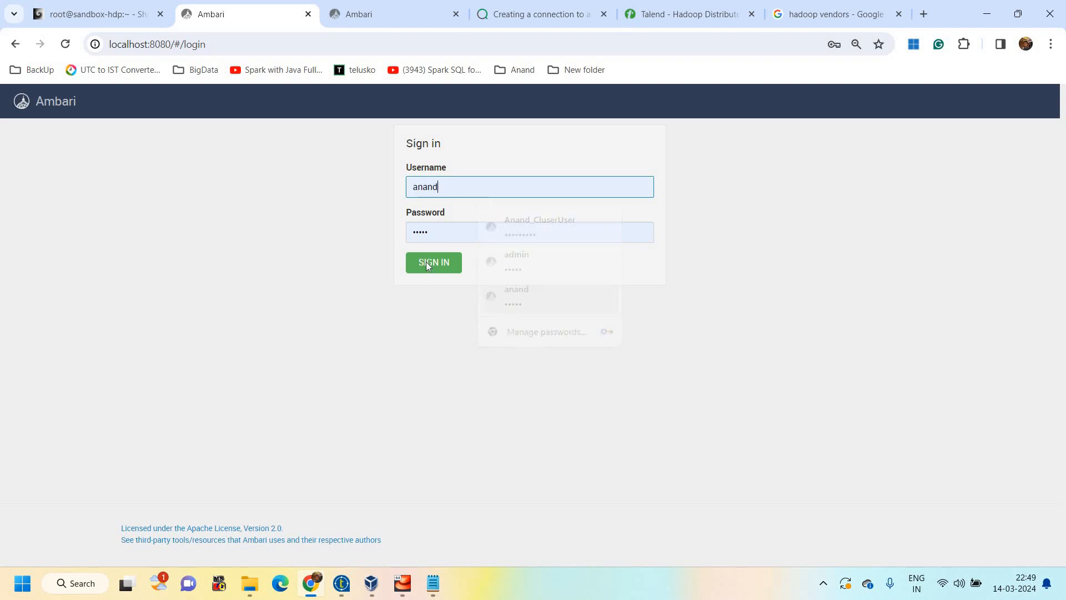
click(425, 262)
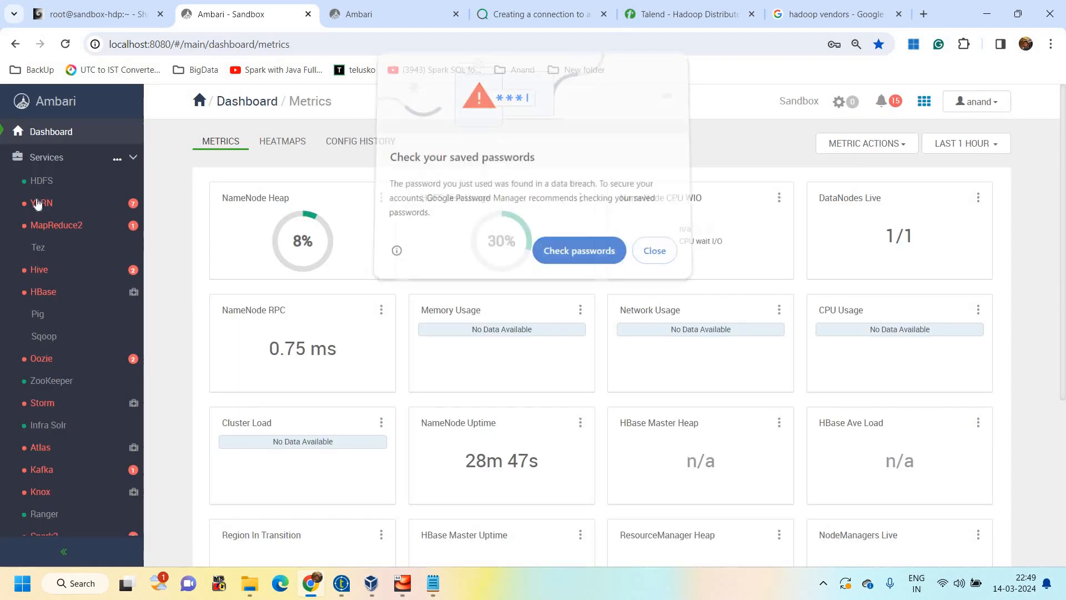
Look at the actions available for the HDFS service, including Download Client Configs, and view the YARN service summary
click(41, 181)
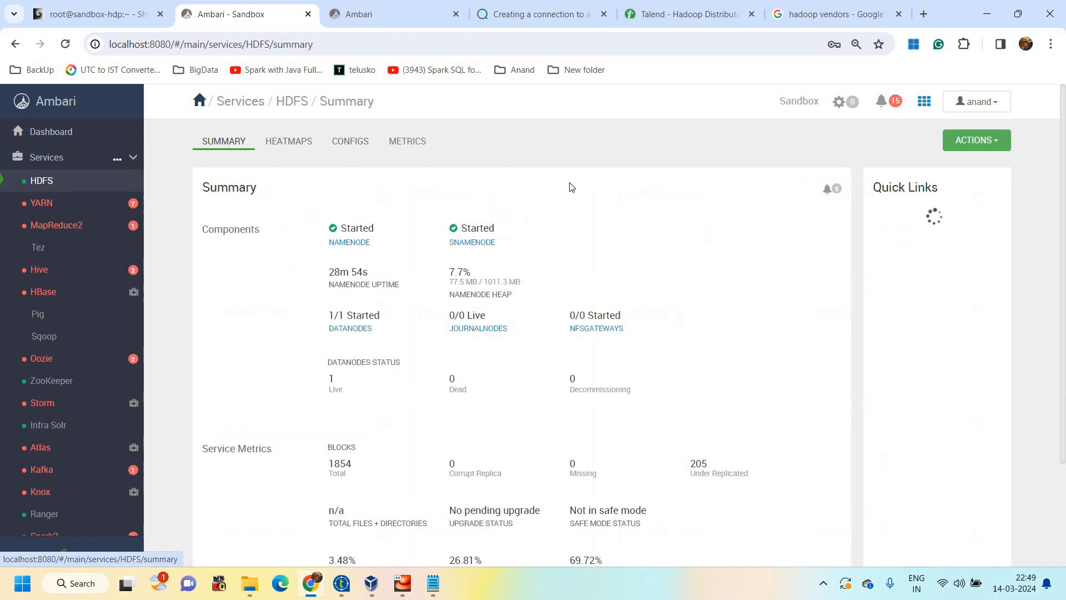
click(972, 149)
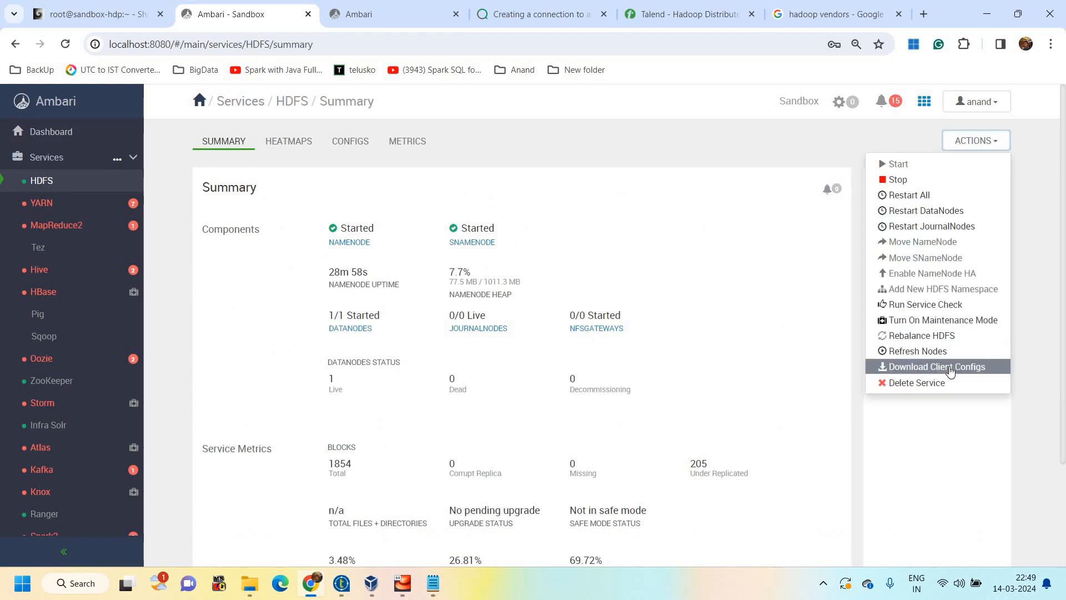
click(42, 204)
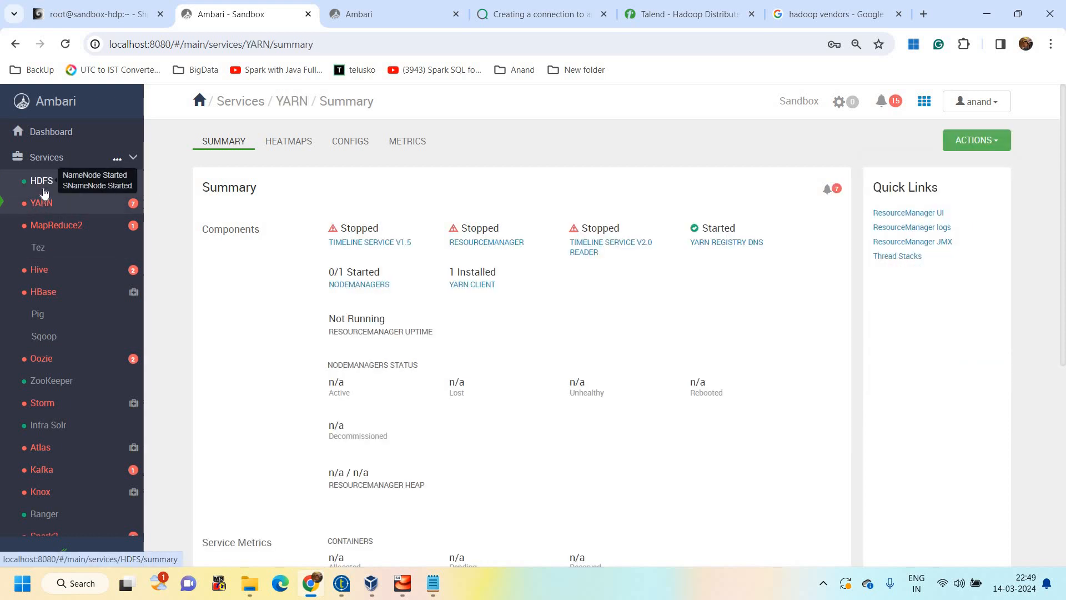
Open all four files of the HDFS_CLIENT-configs folder in Notepad from File Explorer and look through log4j.properties
click(245, 589)
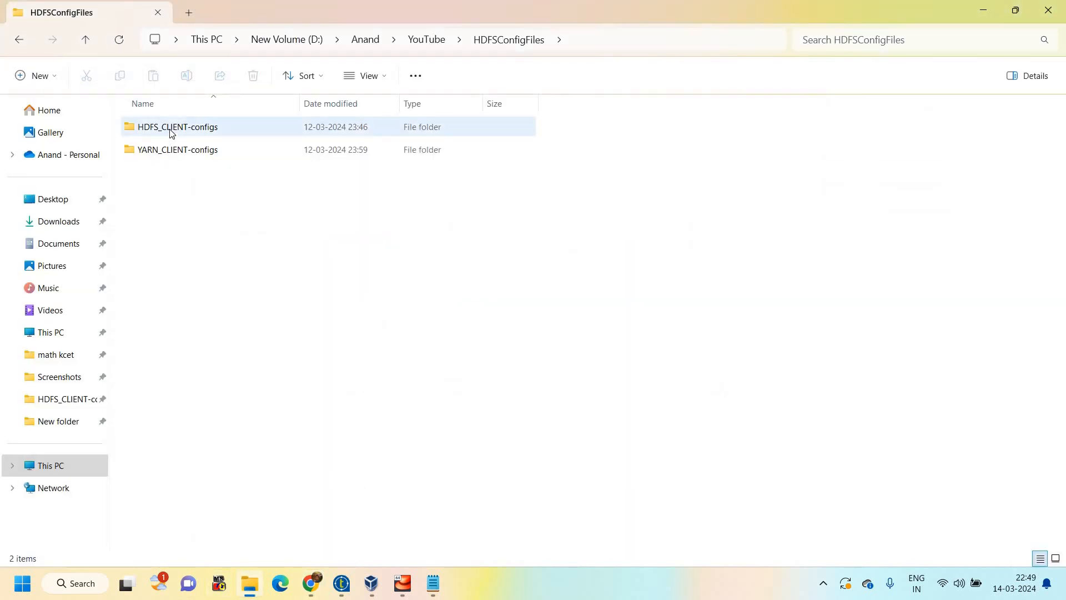
double_click(172, 132)
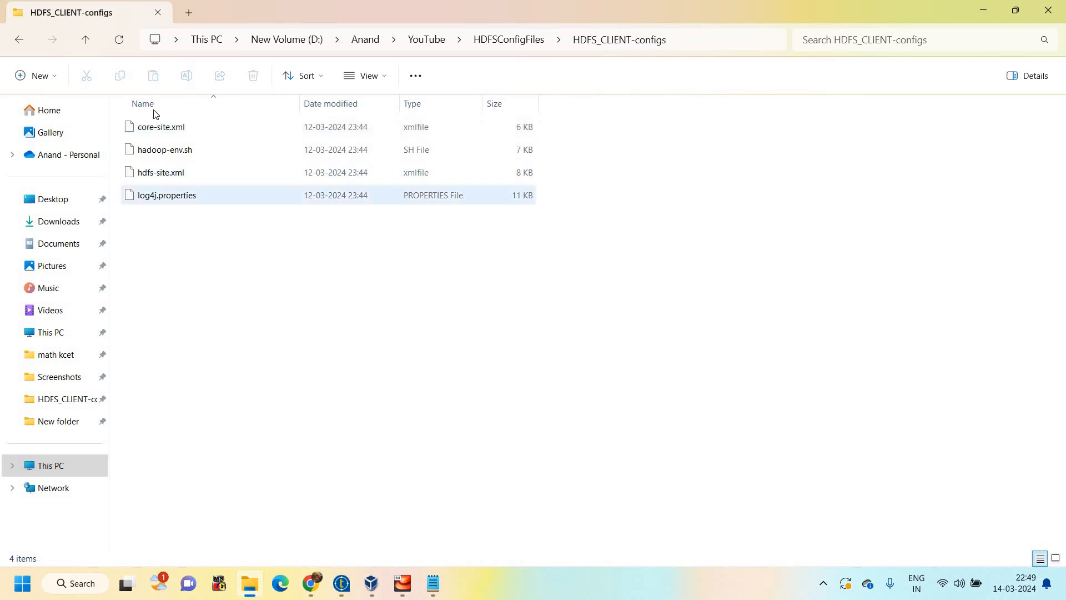
drag(154, 113, 300, 247)
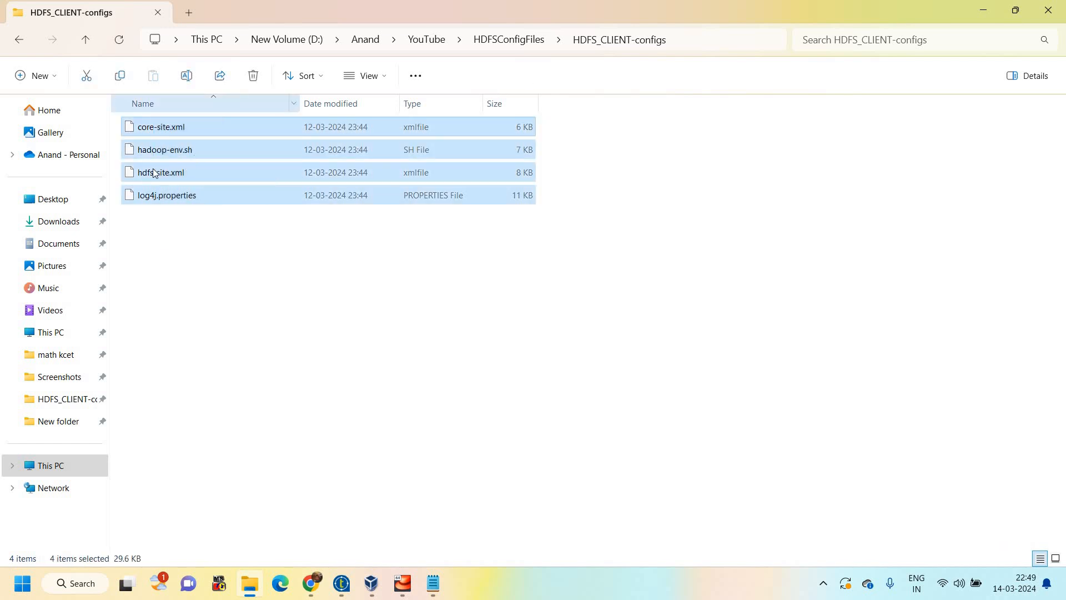
right_click(172, 133)
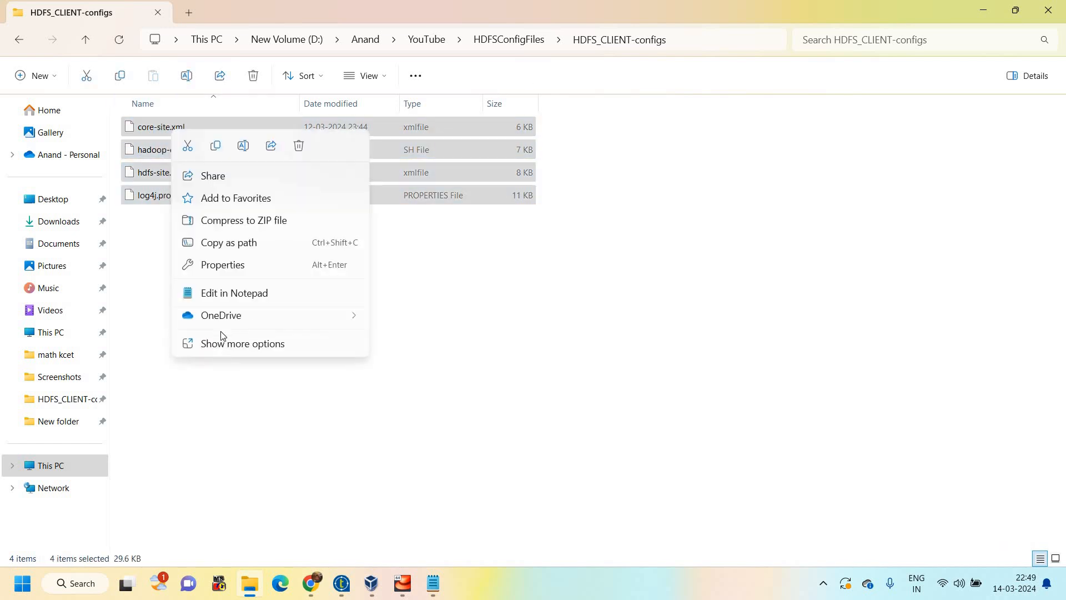
click(230, 293)
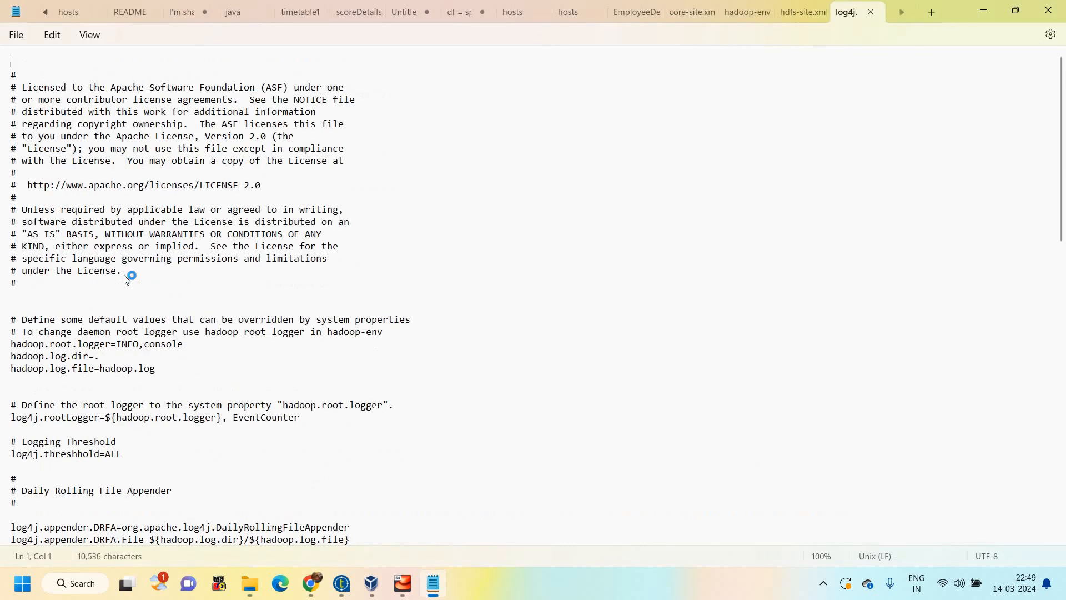
scroll(131, 288, down, 20)
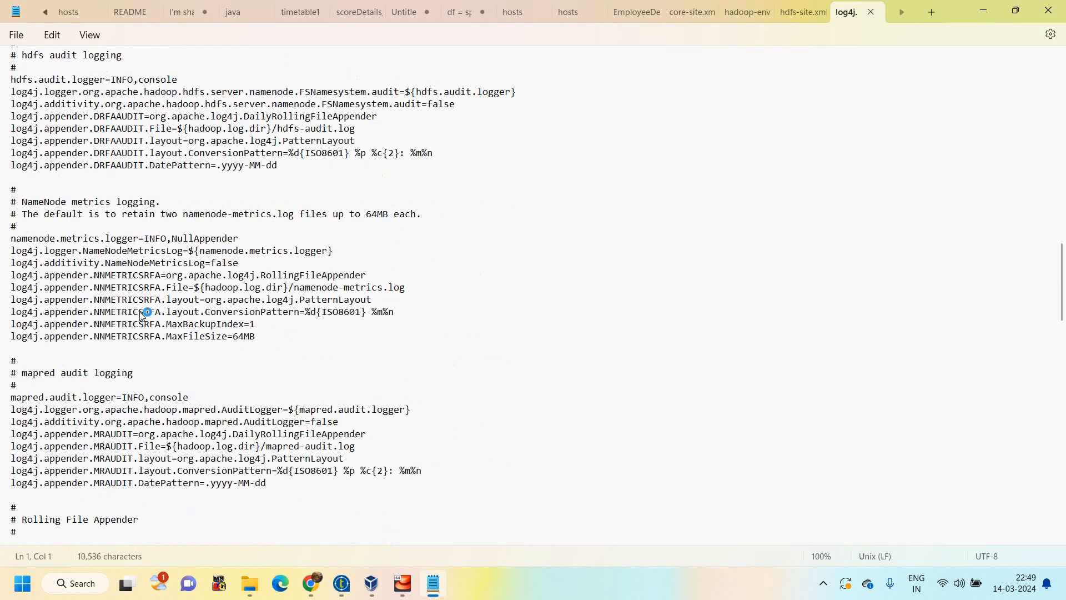
scroll(143, 315, down, 20)
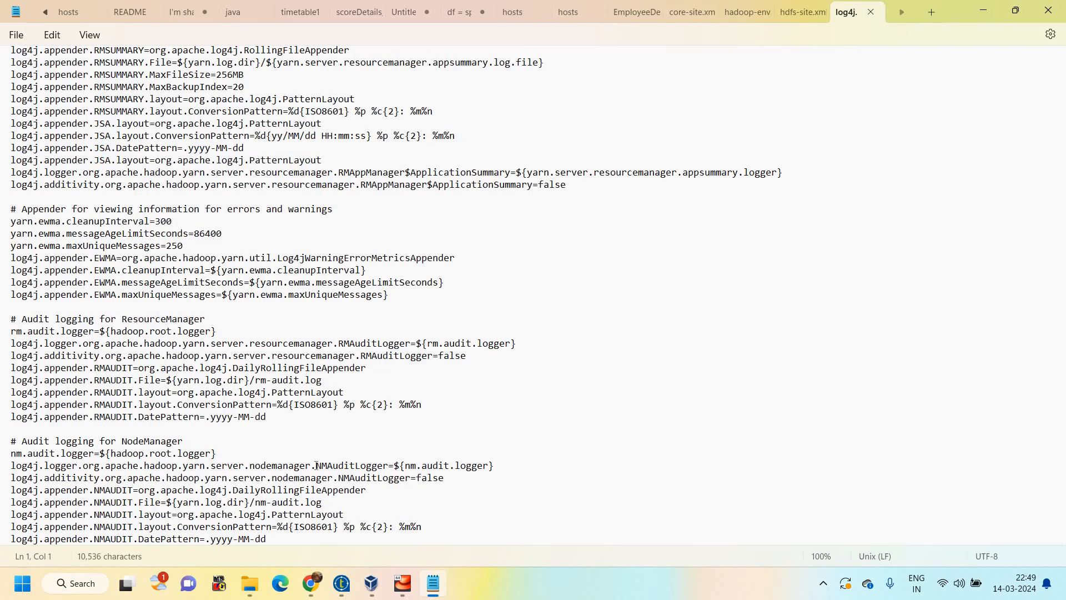
Open hdfs-site.xml from the HDFS_CLIENT-configs folder in Notepad and highlight the dfs.datanode.address property
key(alt+Tab)
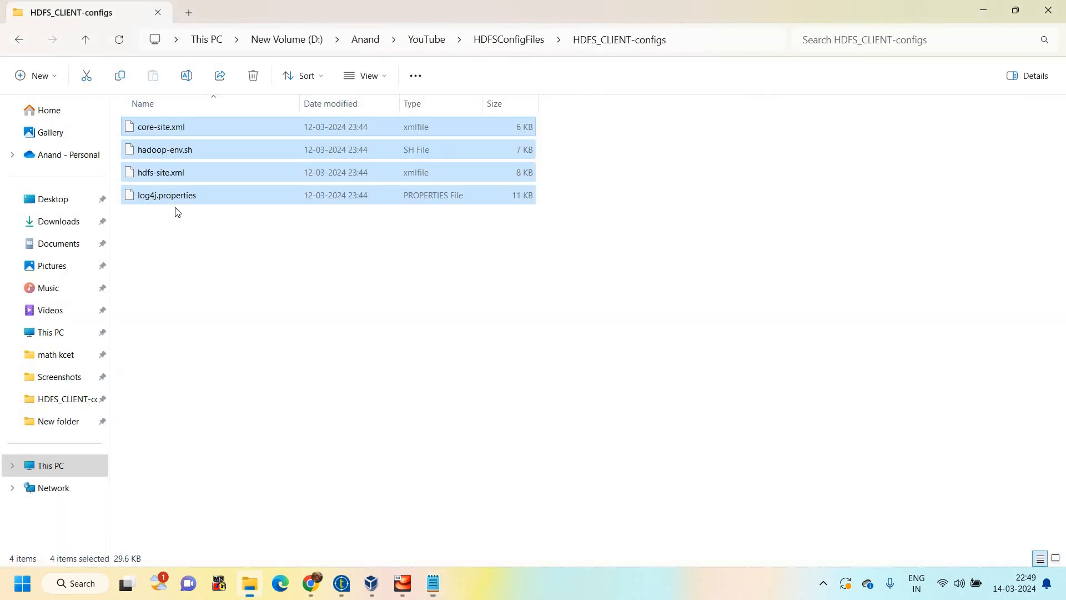
click(214, 277)
key(shift+F10)
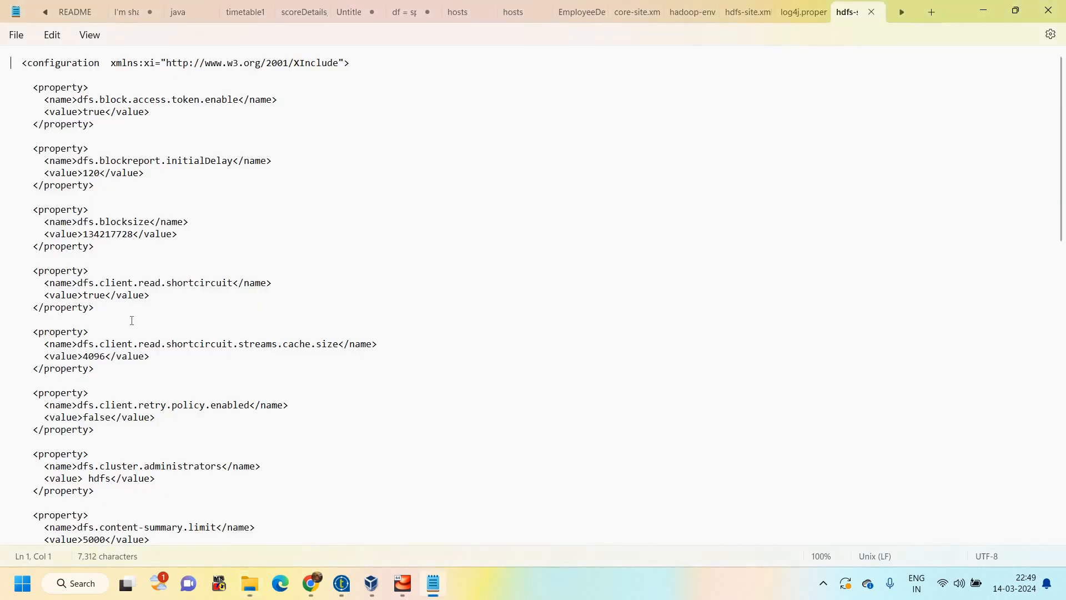
scroll(333, 359, down, 7)
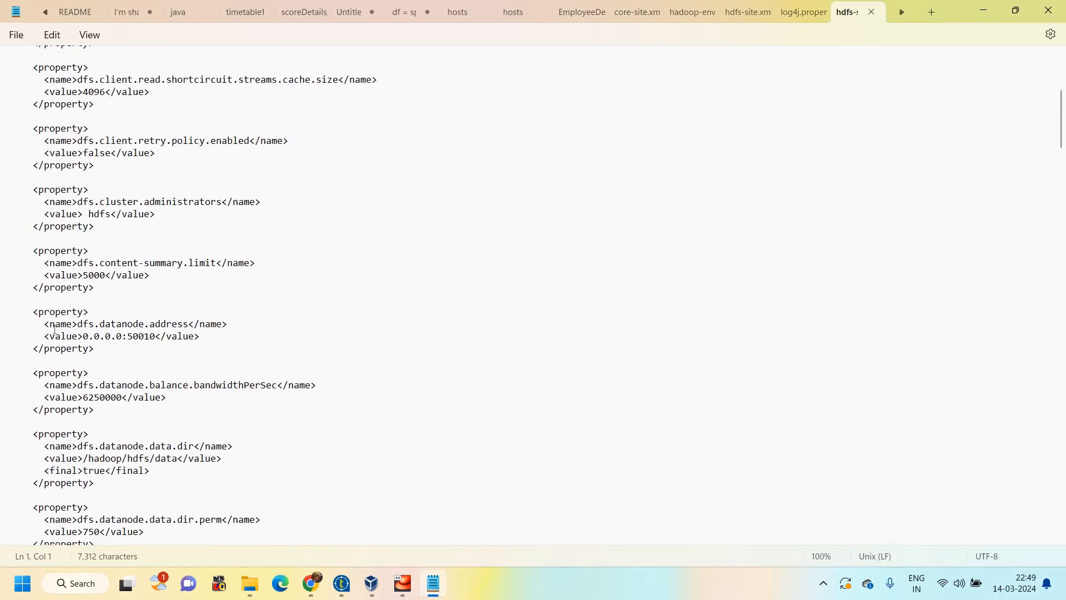
drag(77, 325, 155, 336)
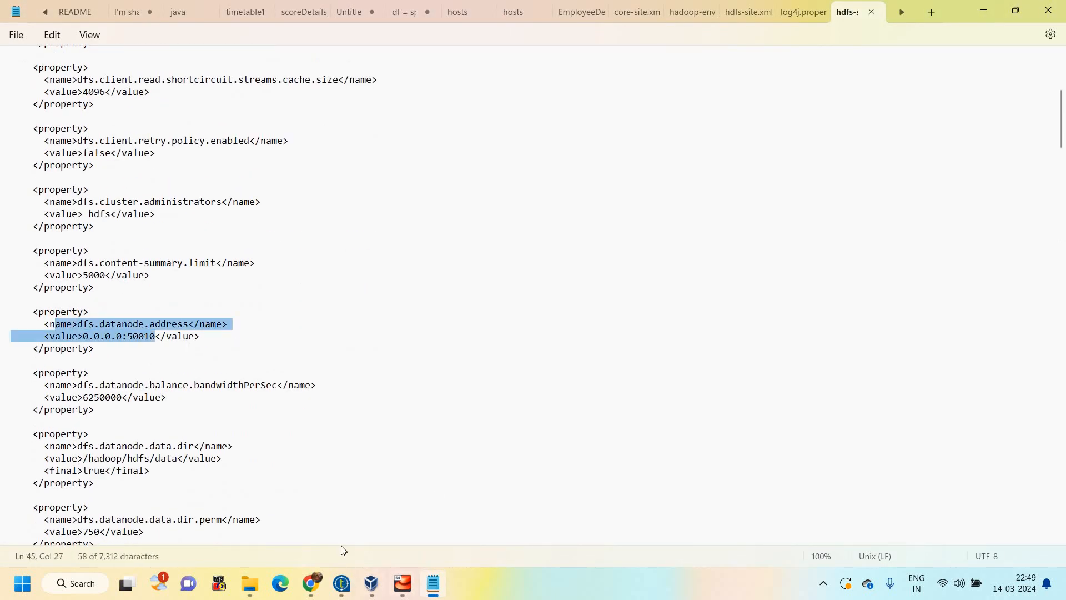
Back in Talend, import the HDFS and YARN configuration from the local HDFSConfigFiles folder
click(342, 590)
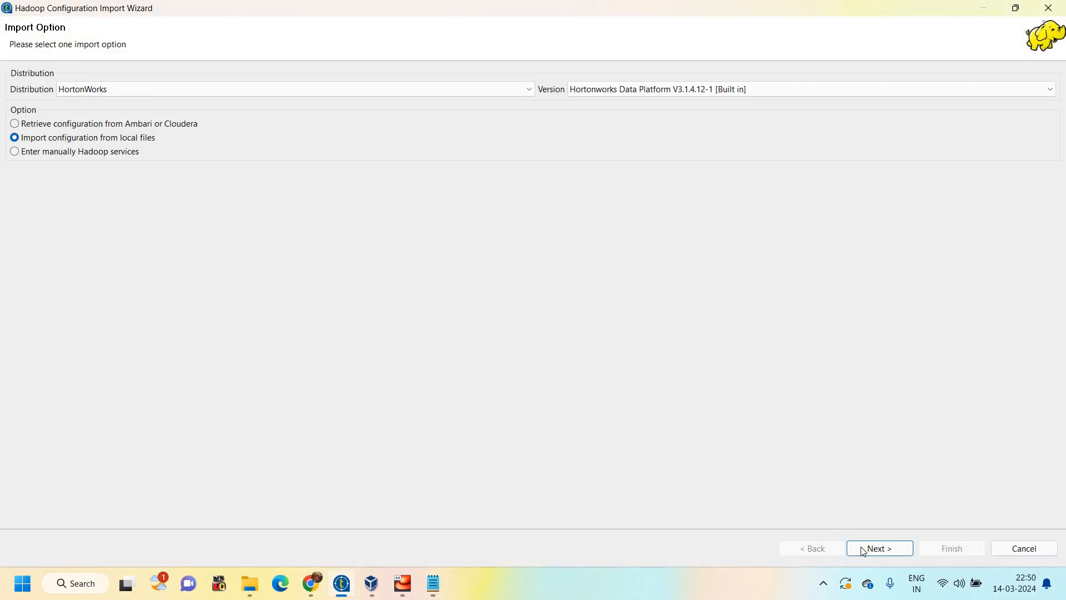
click(879, 548)
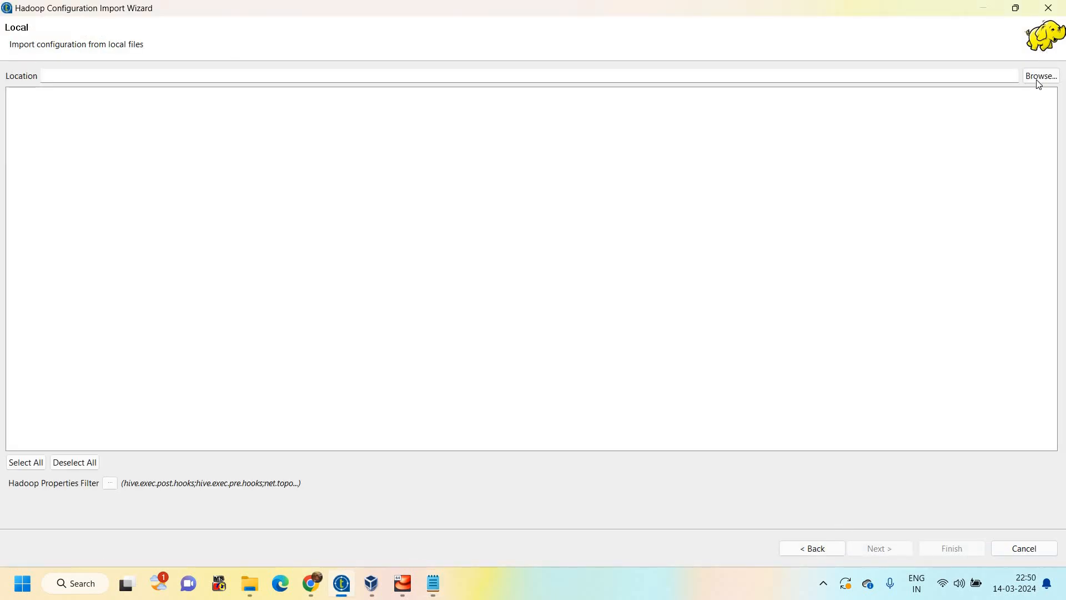
click(1037, 81)
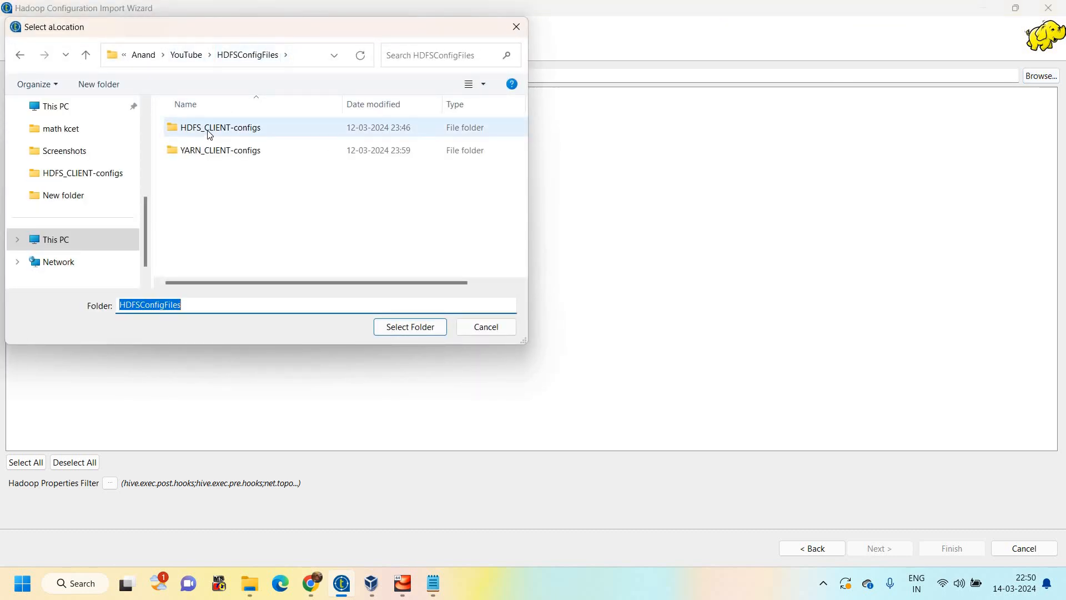
click(412, 327)
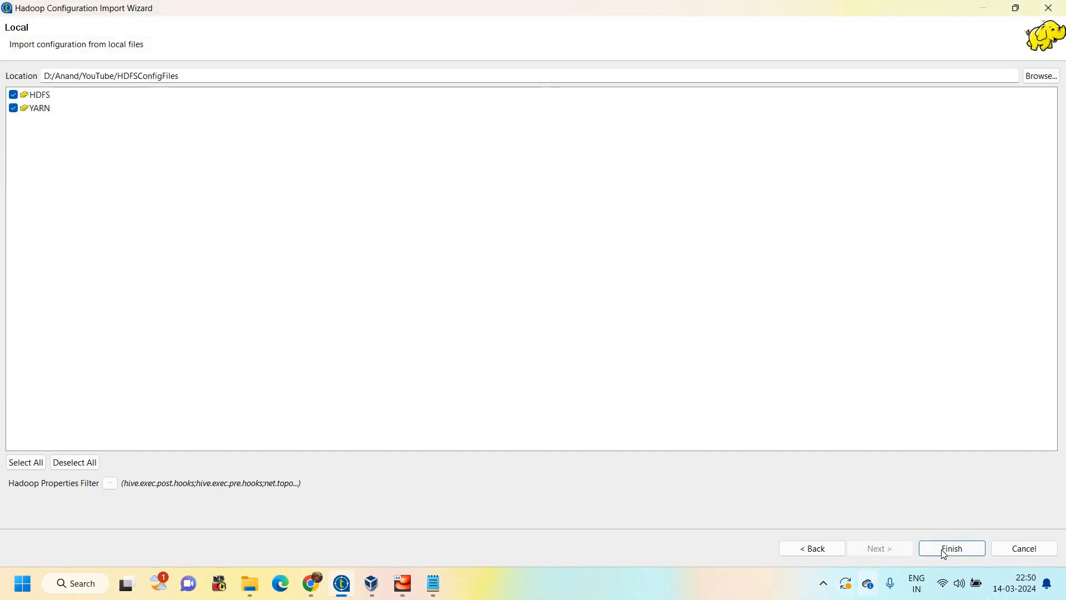
click(927, 548)
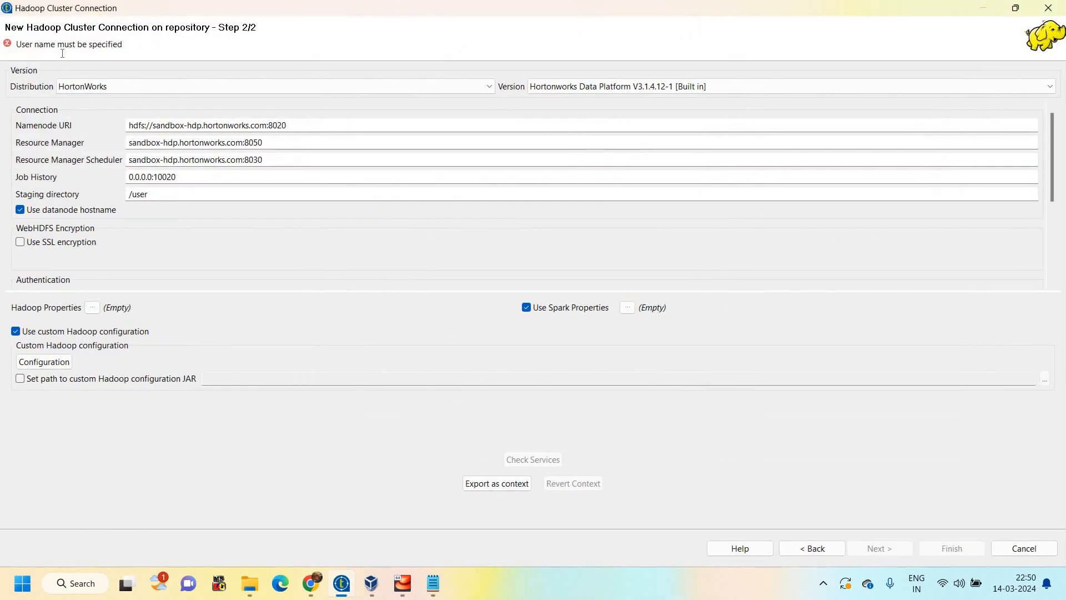
Set the authentication user name to hdfs, and finish the test_con cluster connection after checking its Hadoop services
scroll(72, 241, down, 2)
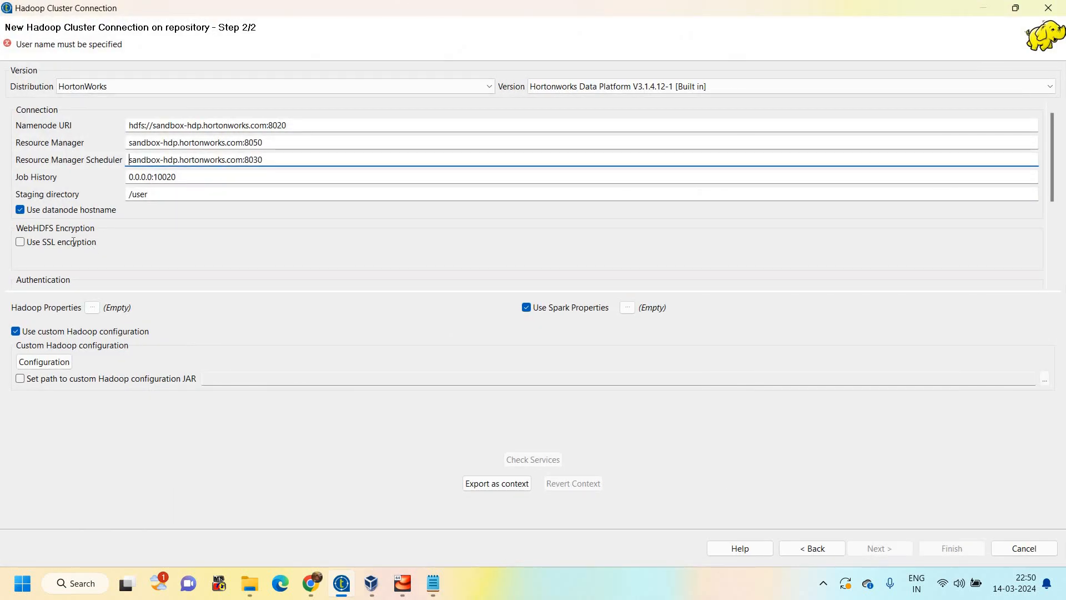
click(73, 241)
text(hdfs)
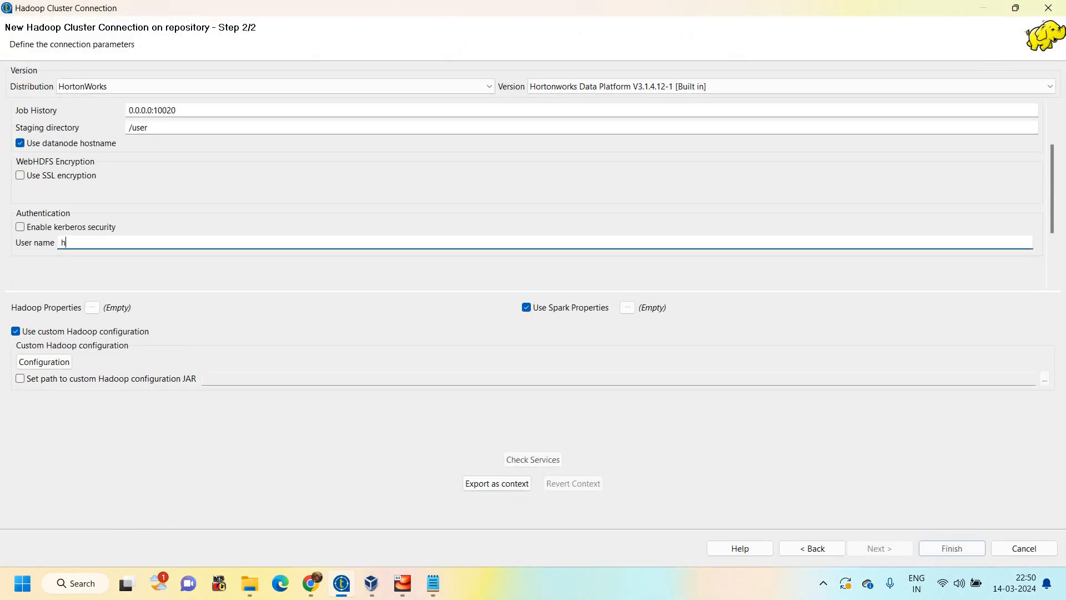
click(539, 460)
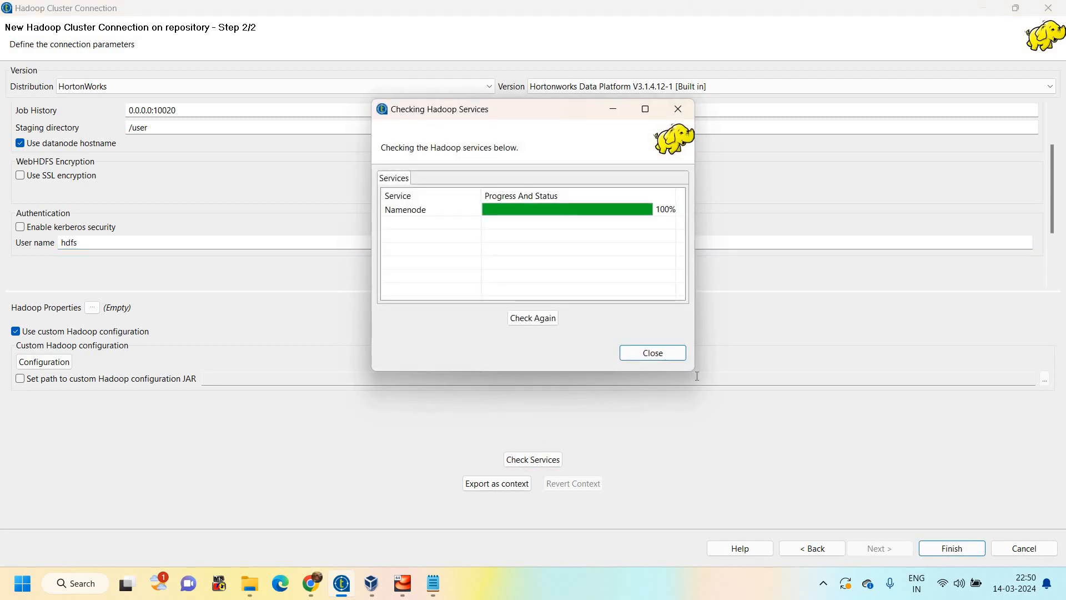
click(951, 551)
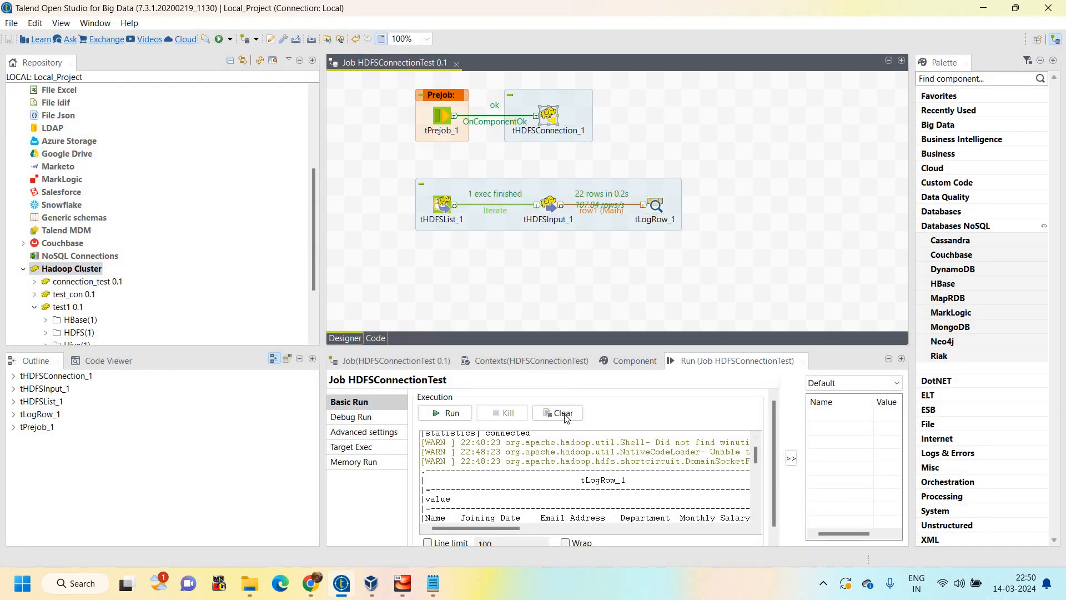
Clear the execution output of the HDFSConnectionTest job
click(559, 412)
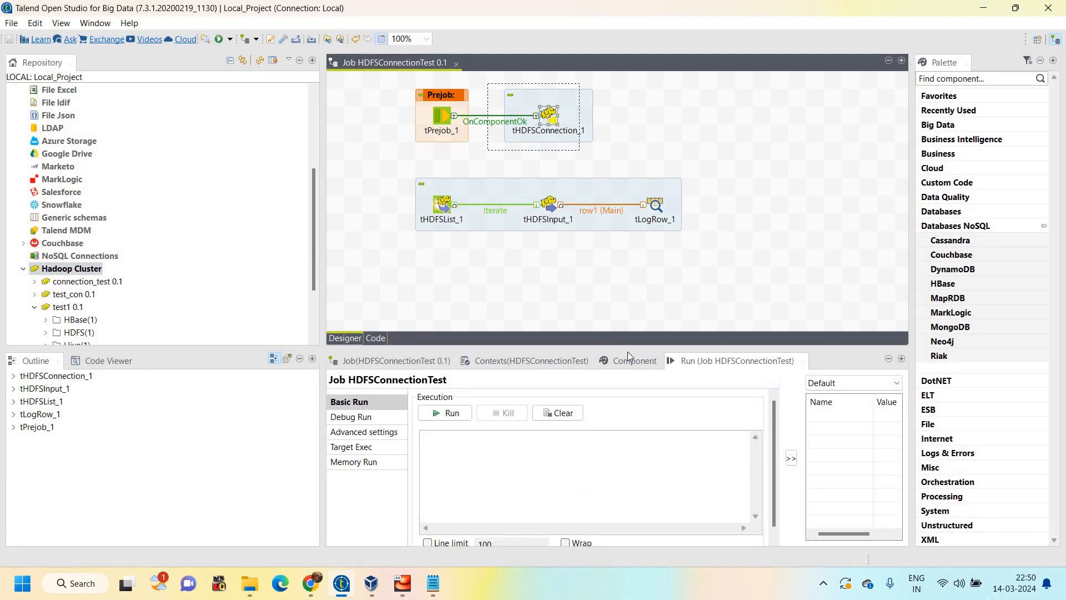
Show the basic settings of tHDFSConnection_1, and select the test_con cluster in the repository after collapsing test1
click(572, 145)
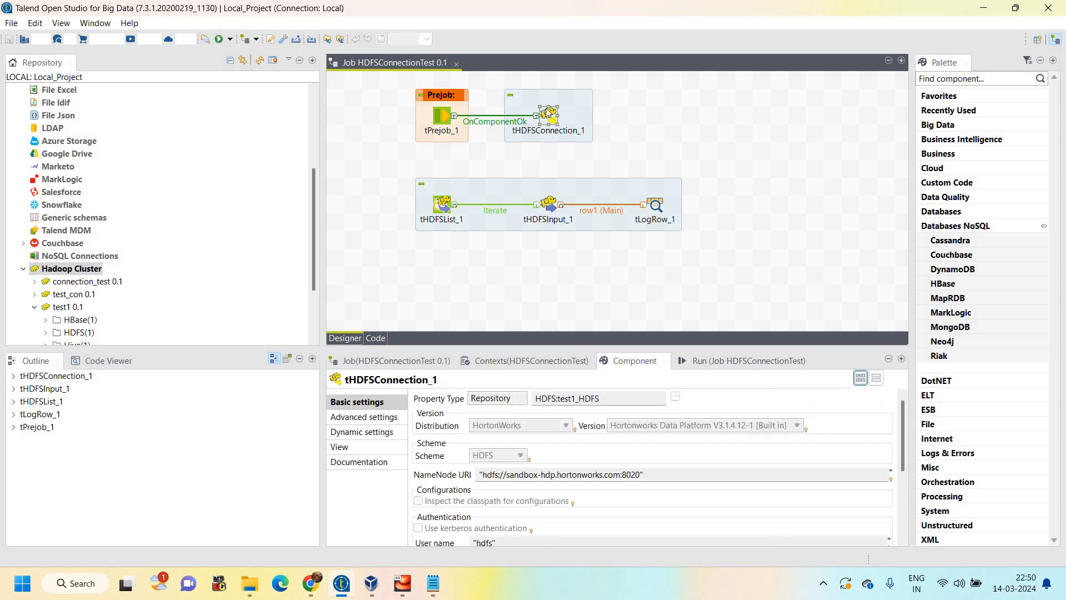
click(548, 117)
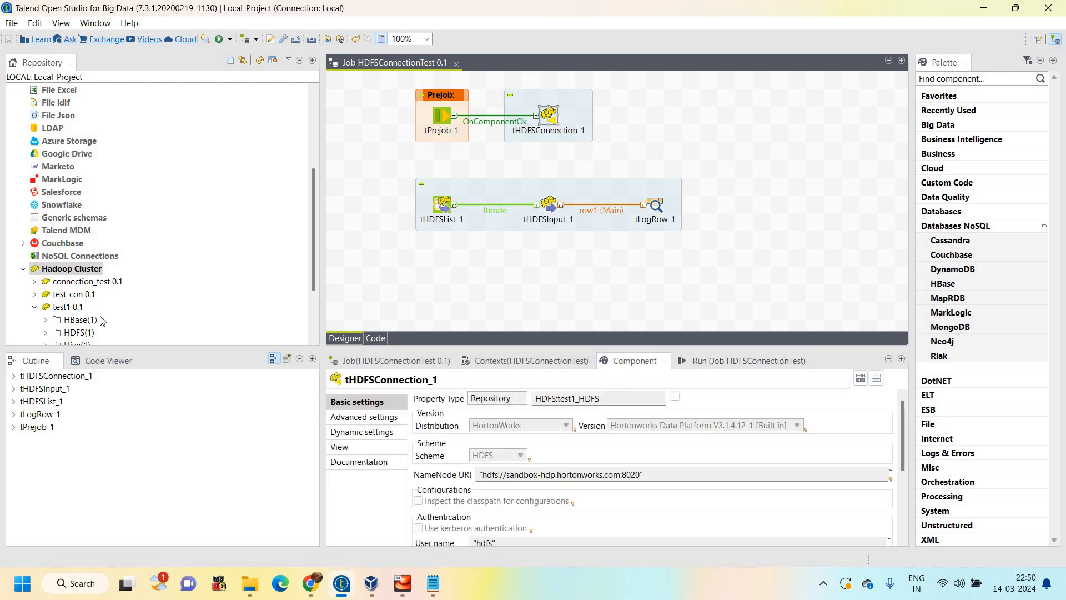
scroll(87, 254, down, 1)
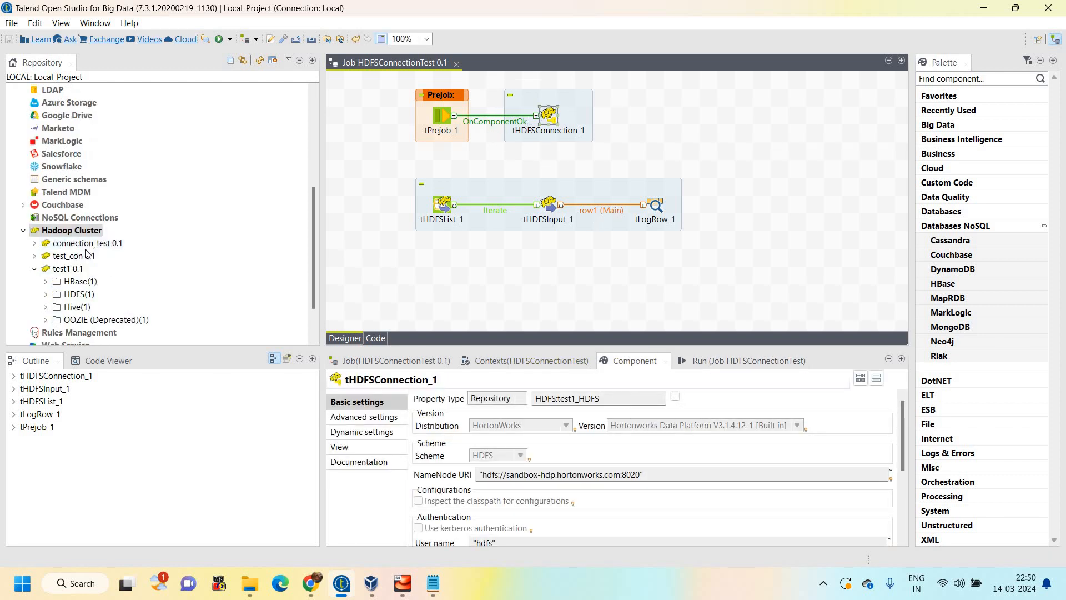
double_click(61, 268)
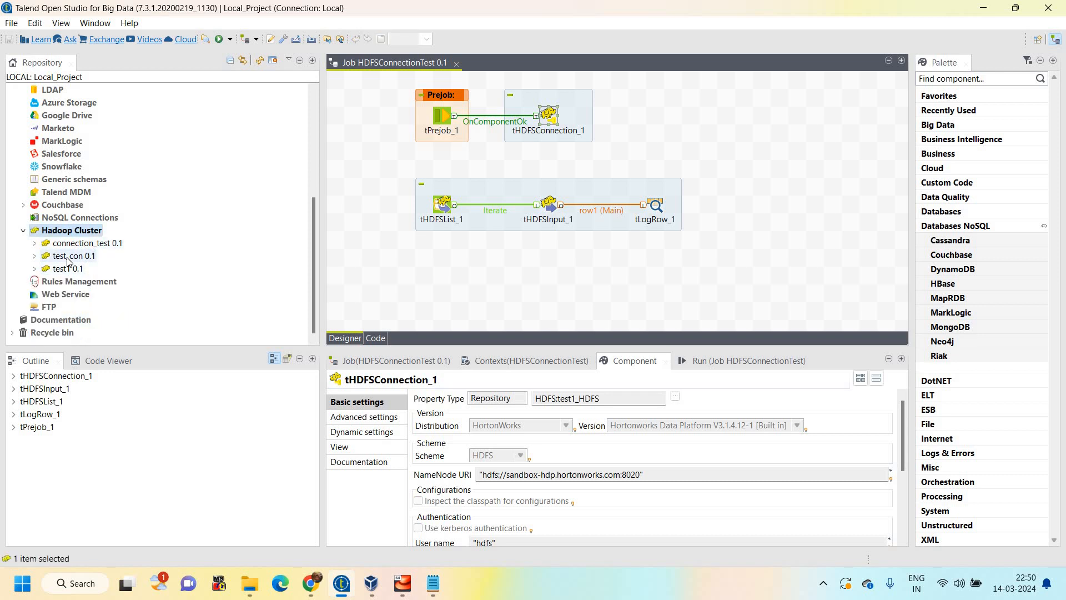
click(68, 258)
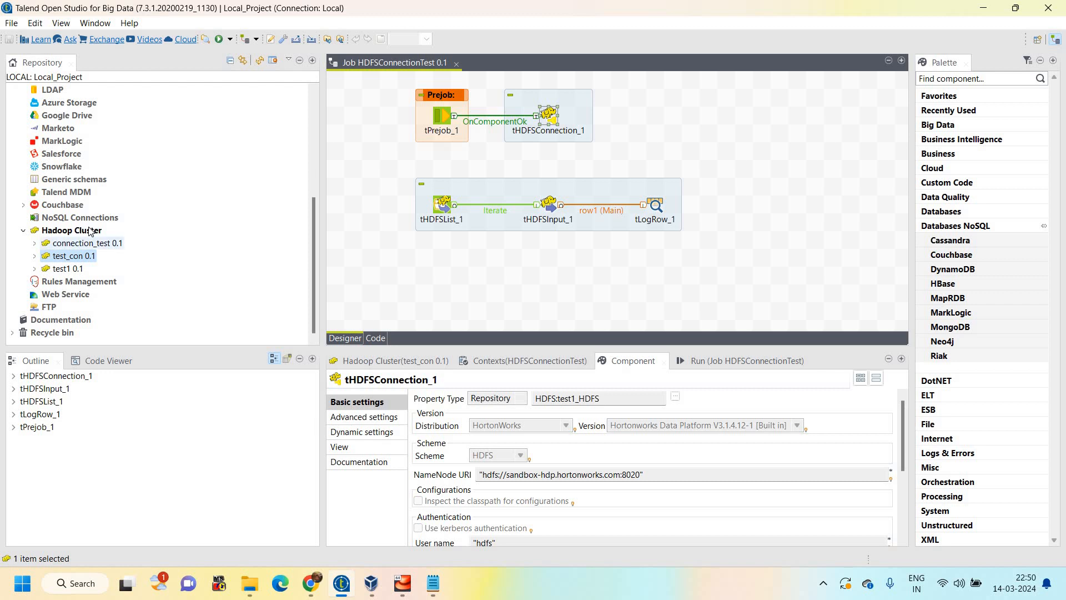
Start a new Hadoop cluster connection named test_manual and continue to its import options
right_click(90, 231)
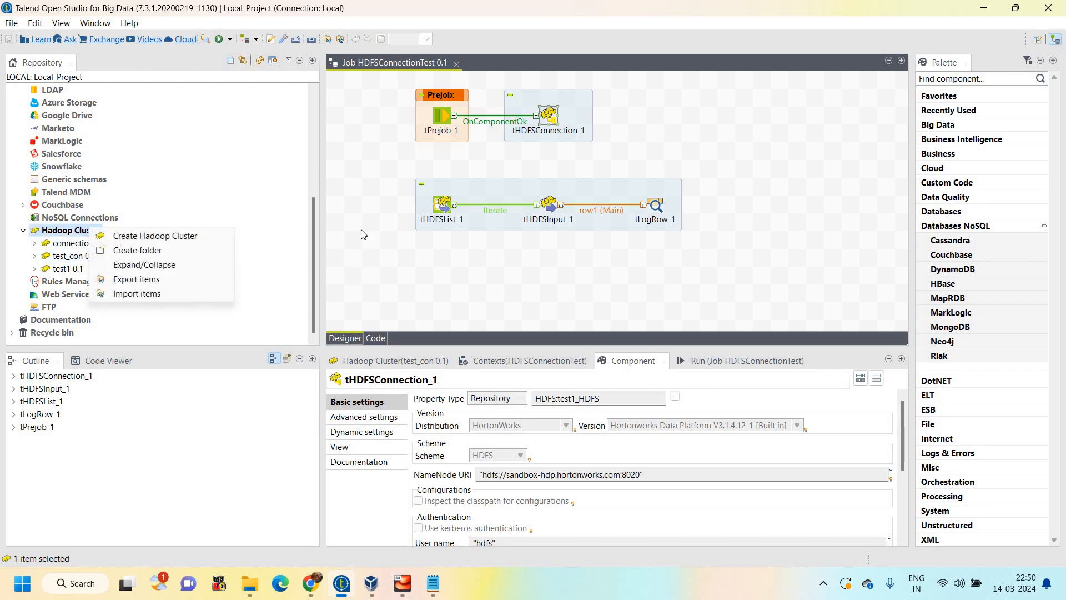
click(155, 235)
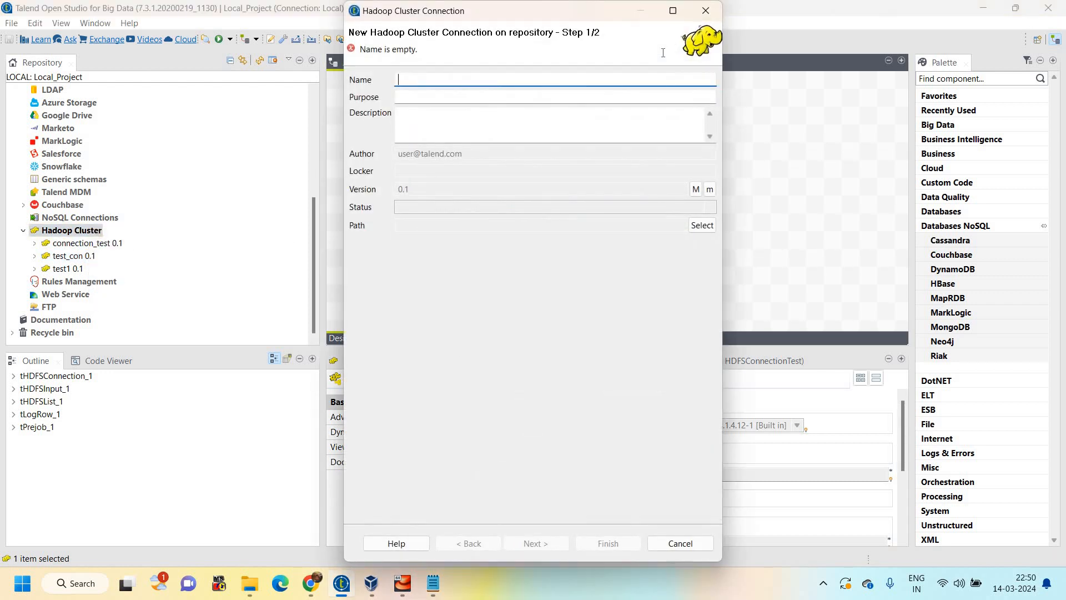
text(test)
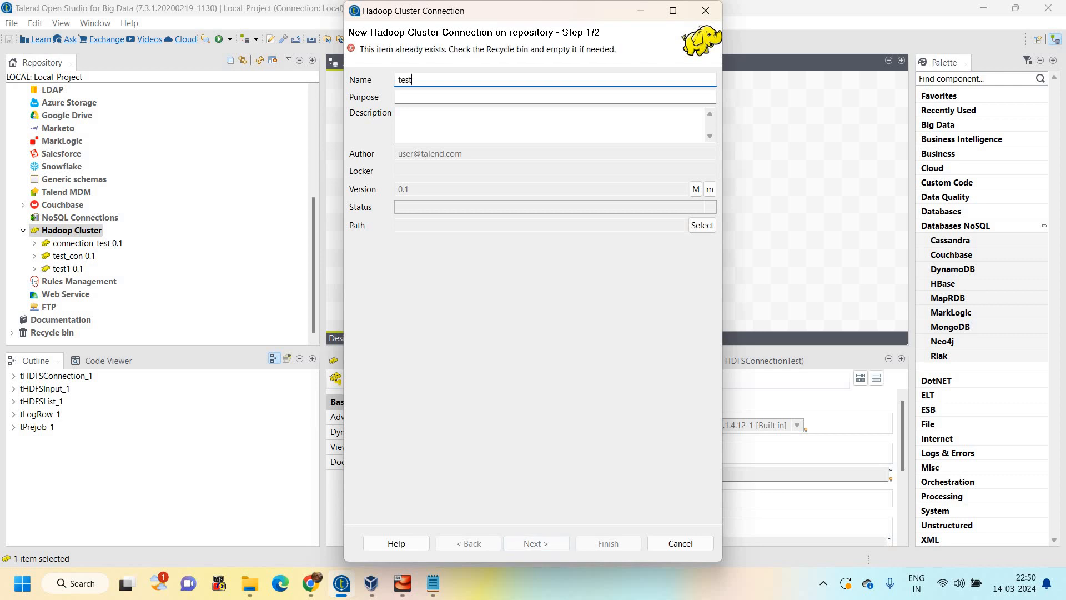
text(_manua)
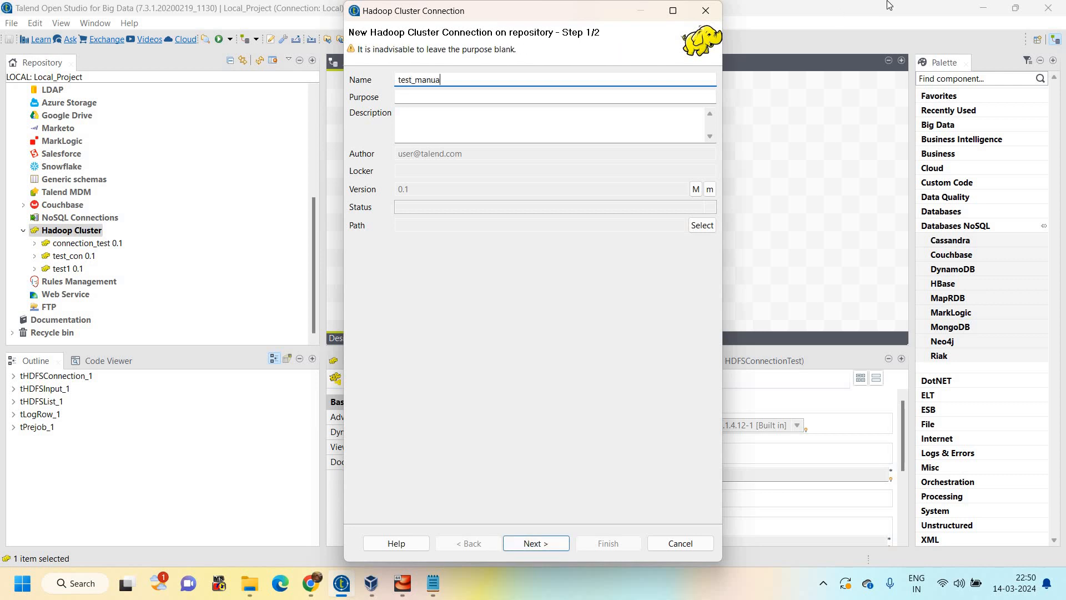
text(l)
click(673, 11)
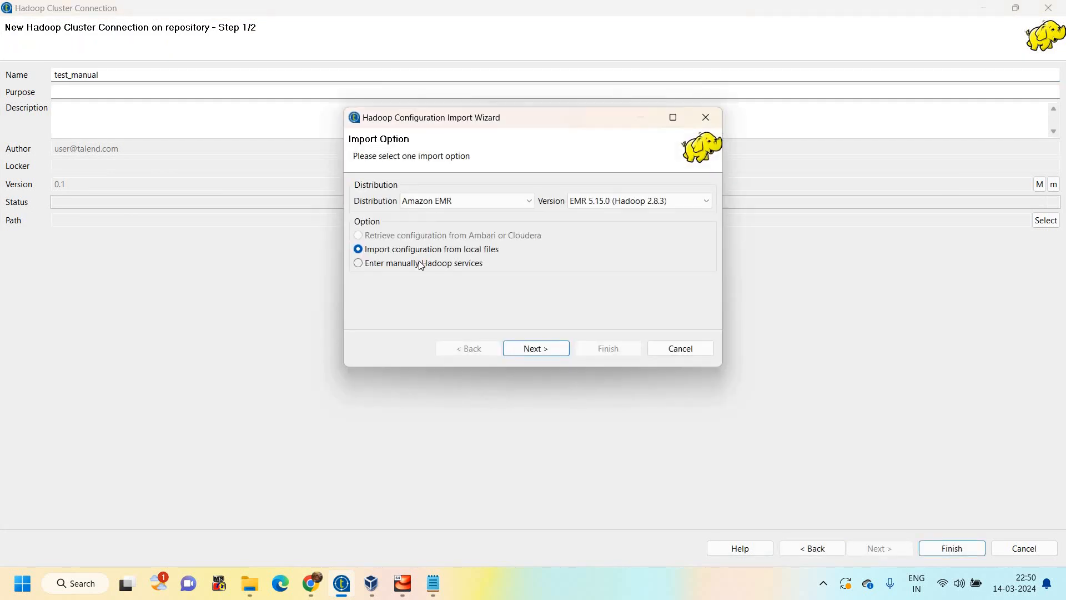
Choose the HortonWorks distribution and the option to enter the Hadoop services manually for test_manual
click(455, 201)
click(426, 260)
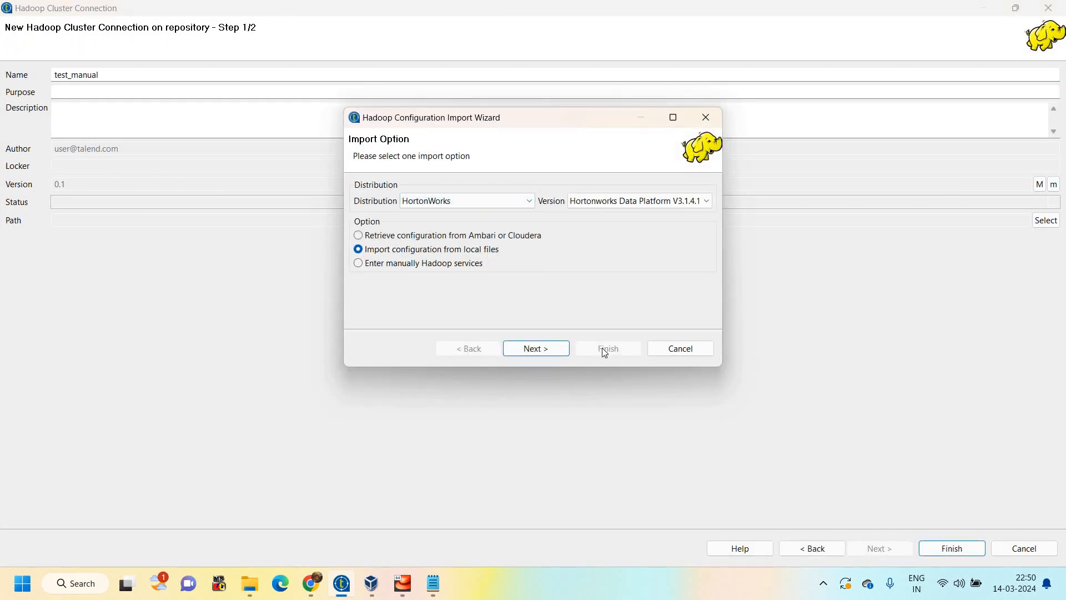
click(592, 350)
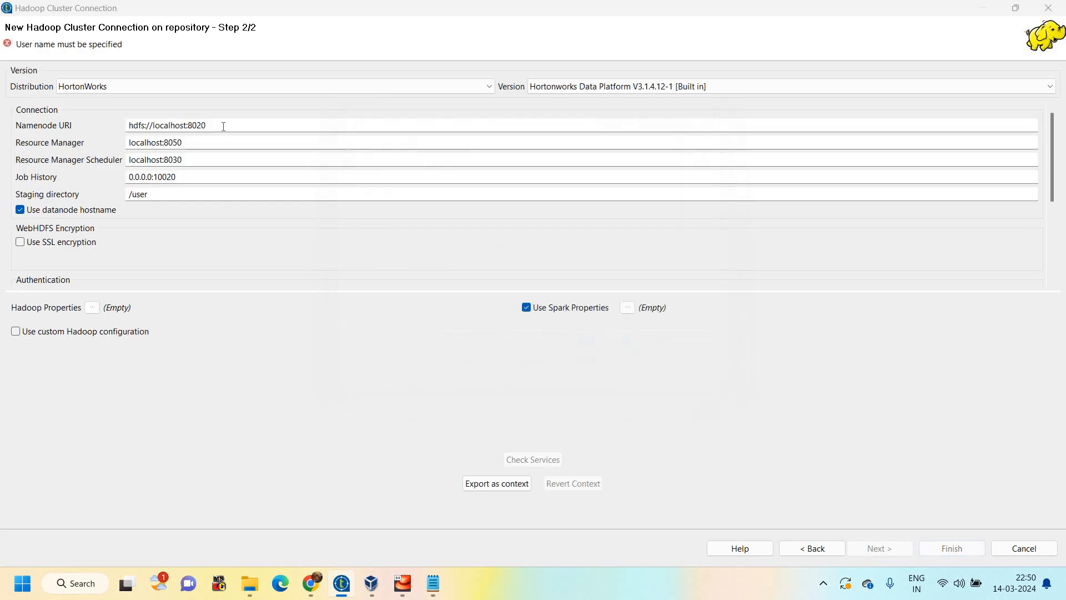
Review the Namenode URI, Resource Manager and Resource Manager Scheduler entries, and cancel the new cluster connection
drag(209, 127, 29, 129)
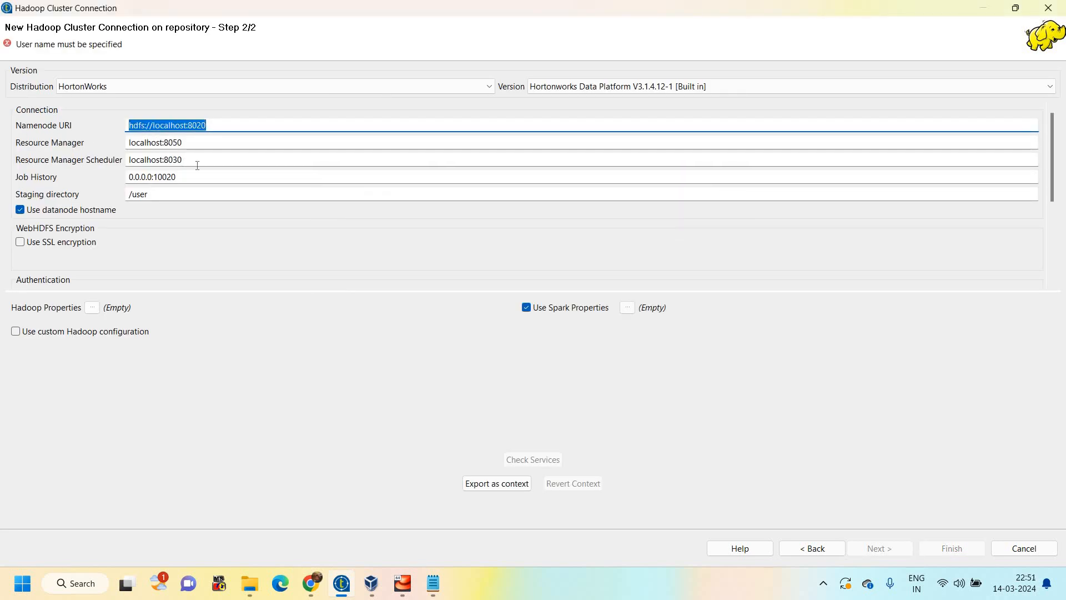
click(177, 144)
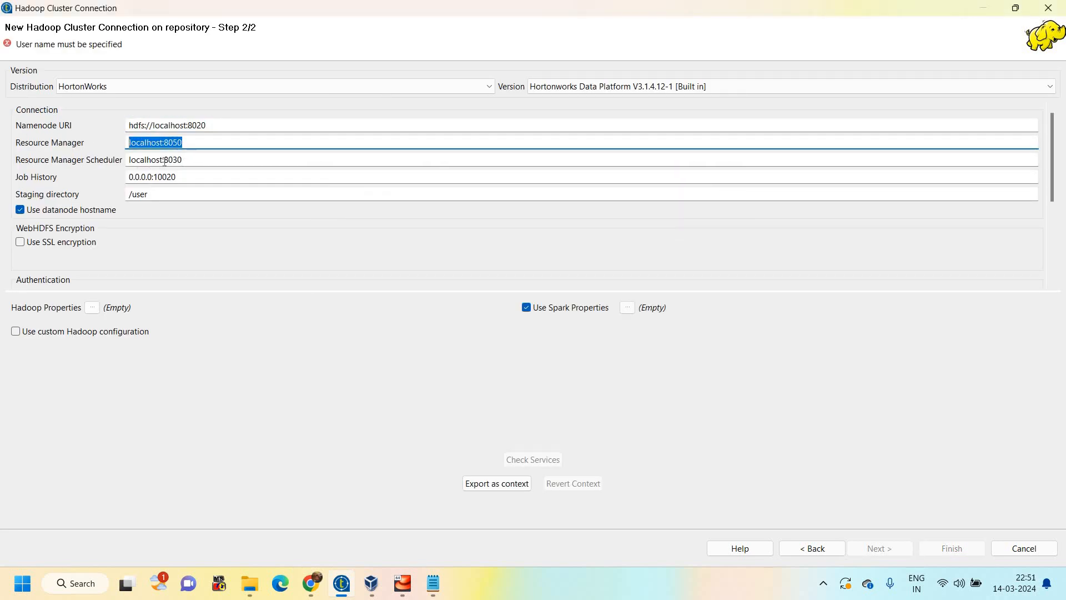
drag(165, 160, 95, 161)
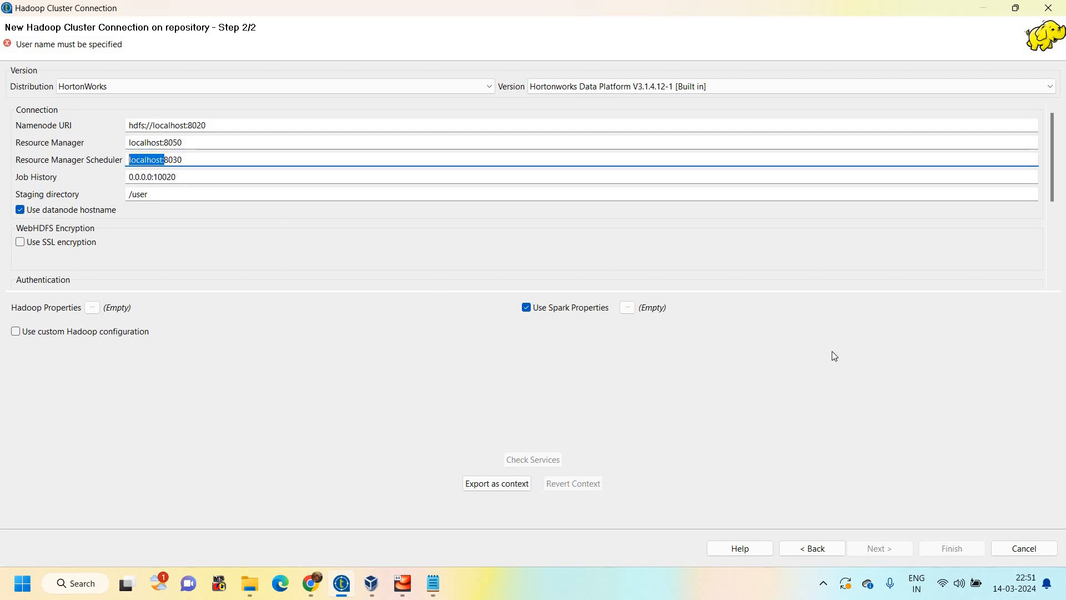
click(1007, 550)
click(1008, 550)
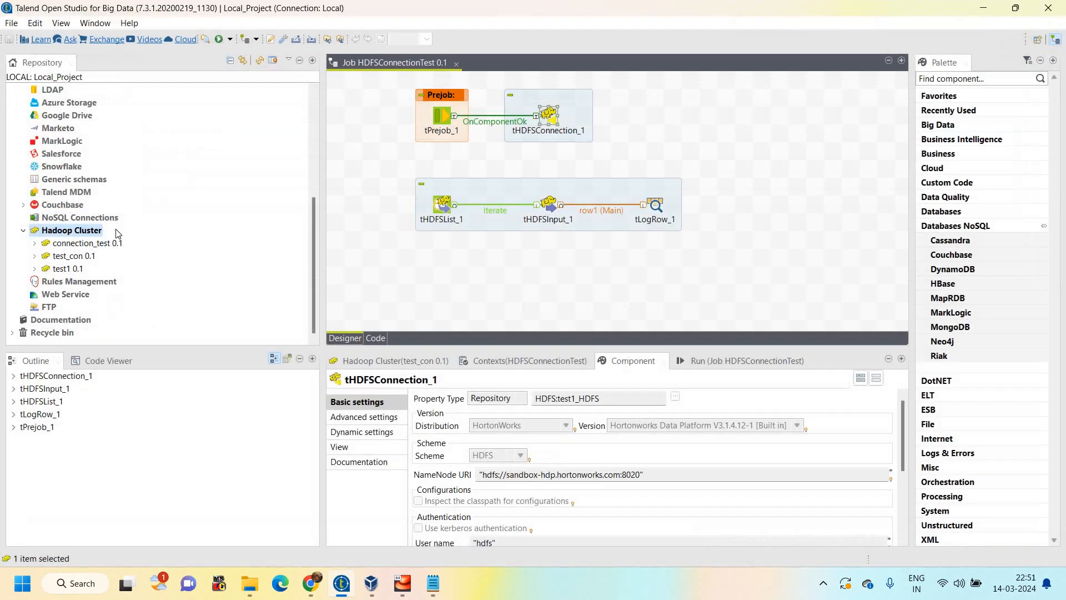
Open connection_test to review its connection parameters, and finish without propagating modifications to the jobs
double_click(98, 246)
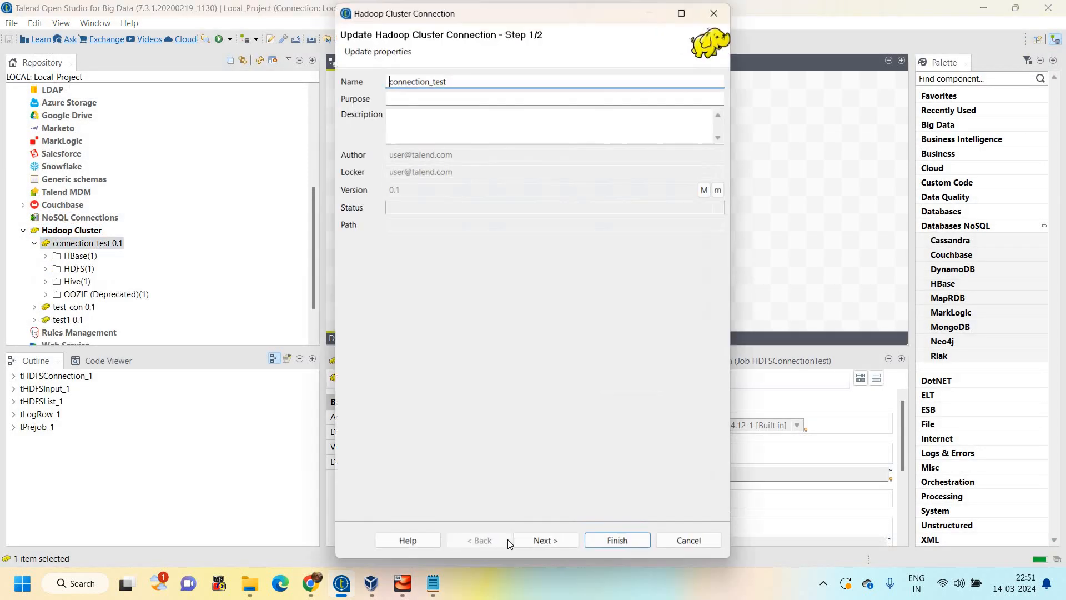
click(546, 543)
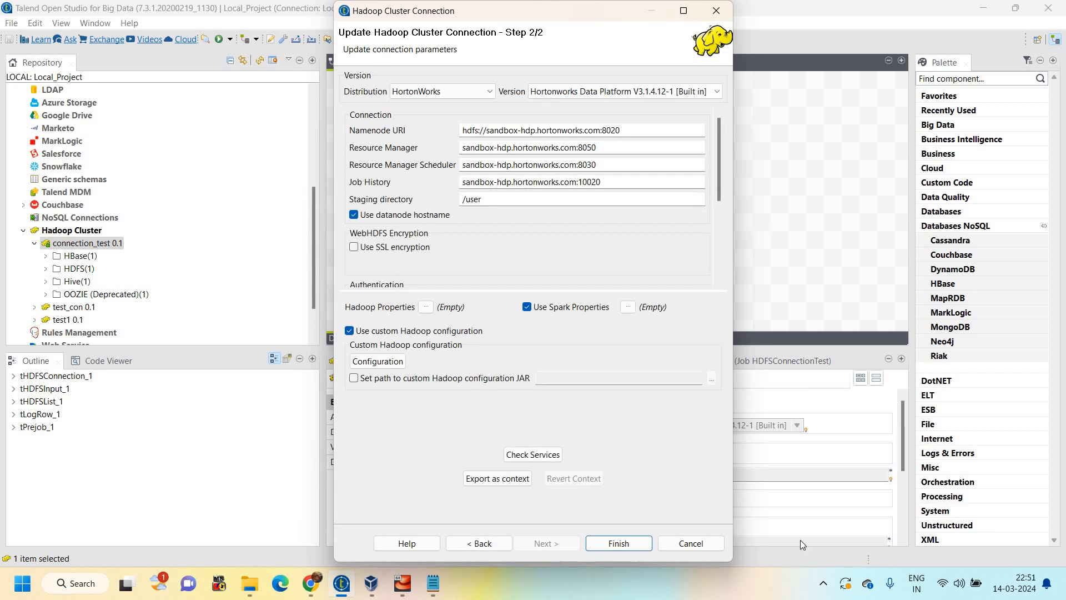
click(619, 543)
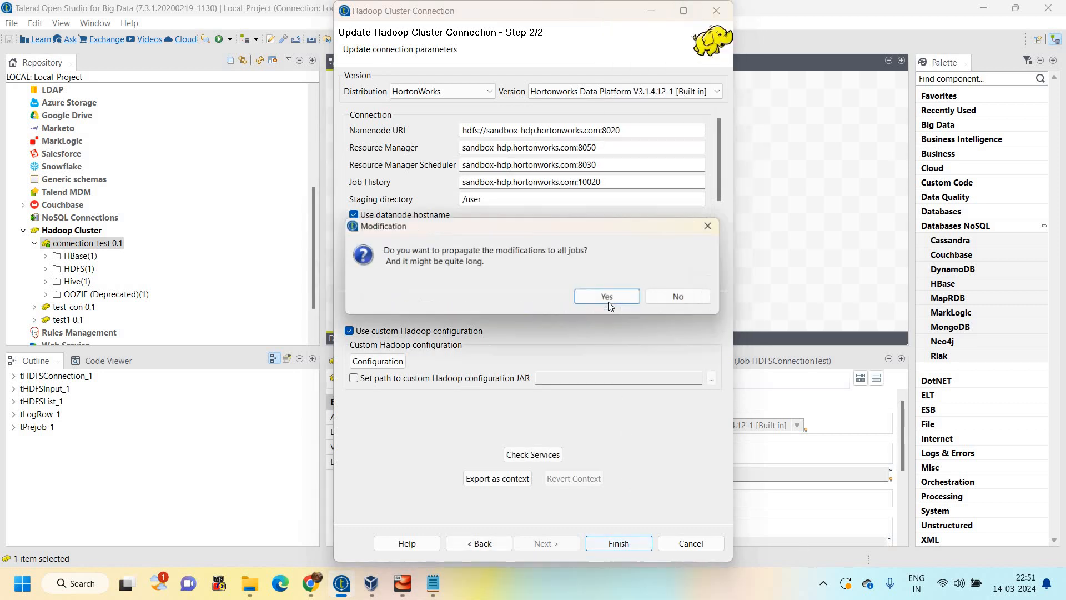
click(680, 299)
key(Return)
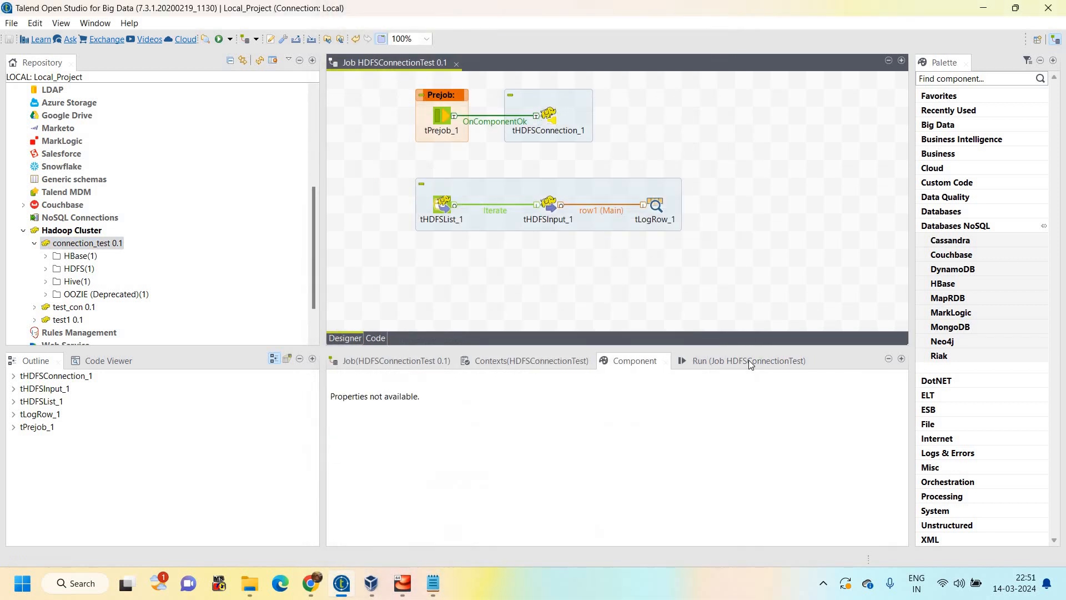